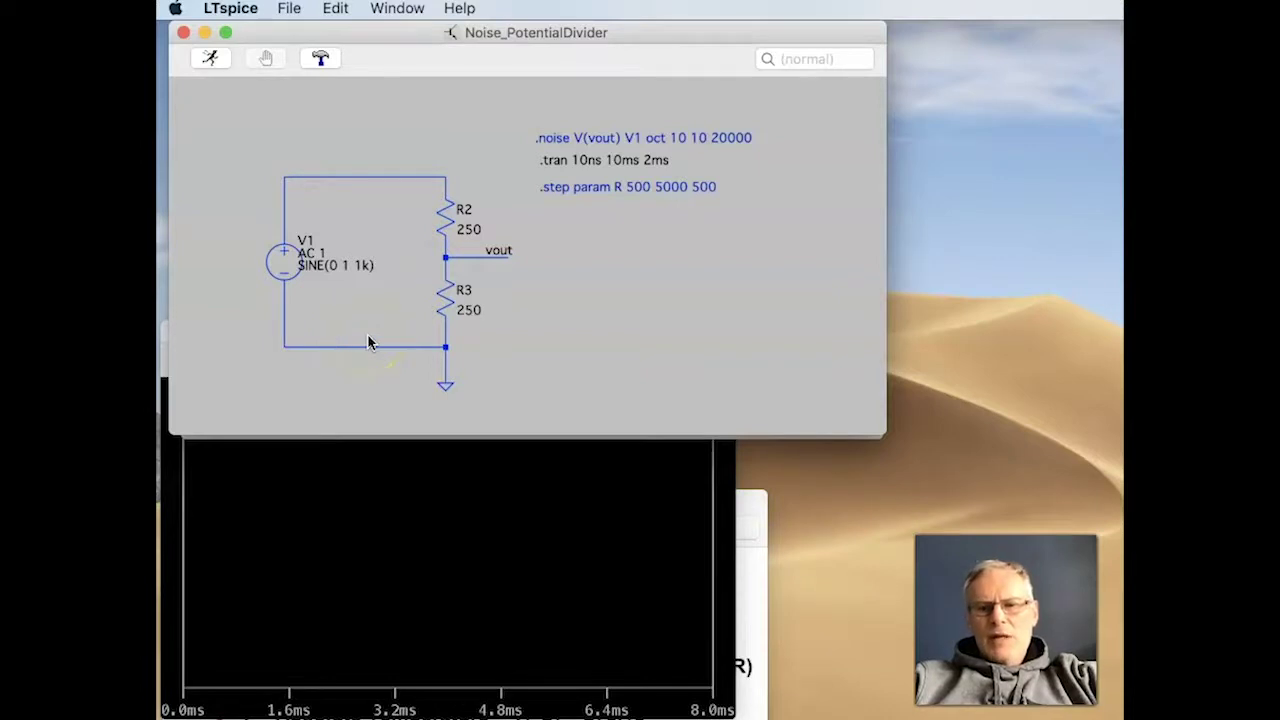
Step: Move the empty Noise_PotentialDivider.raw waveform window to sit below the schematic
right_click(608, 222)
mouse_move(680, 306)
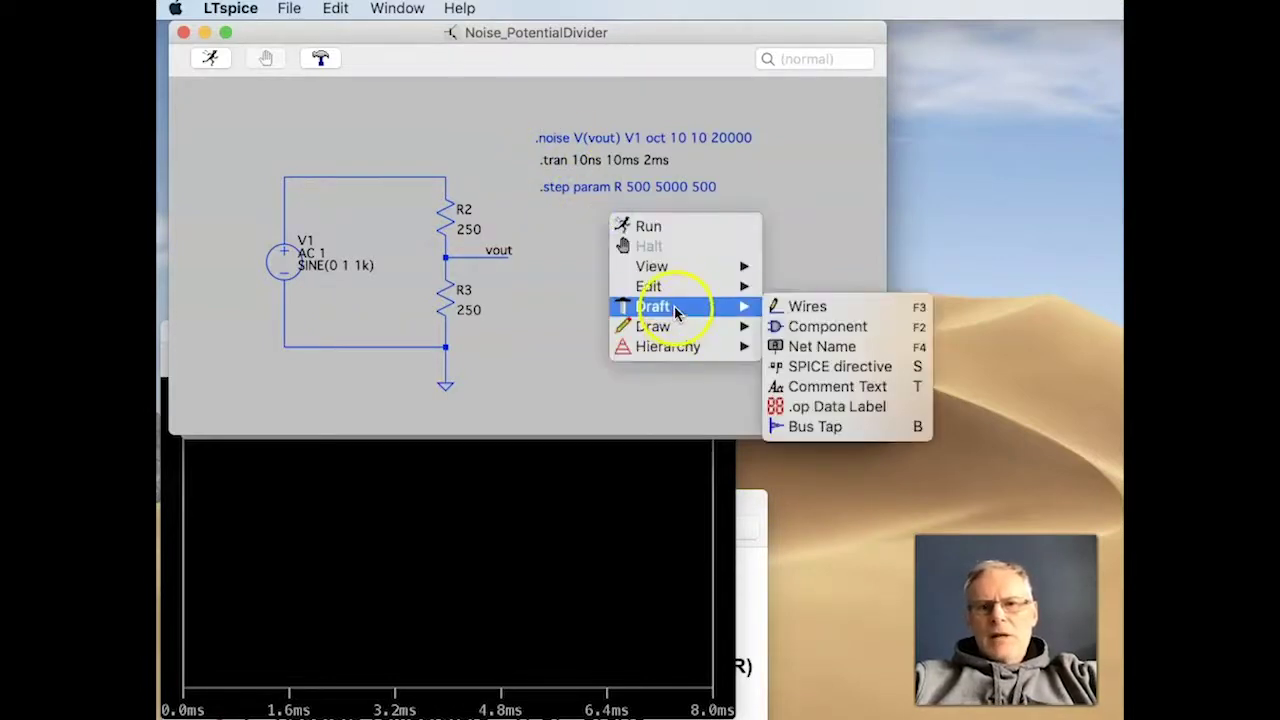
click(836, 220)
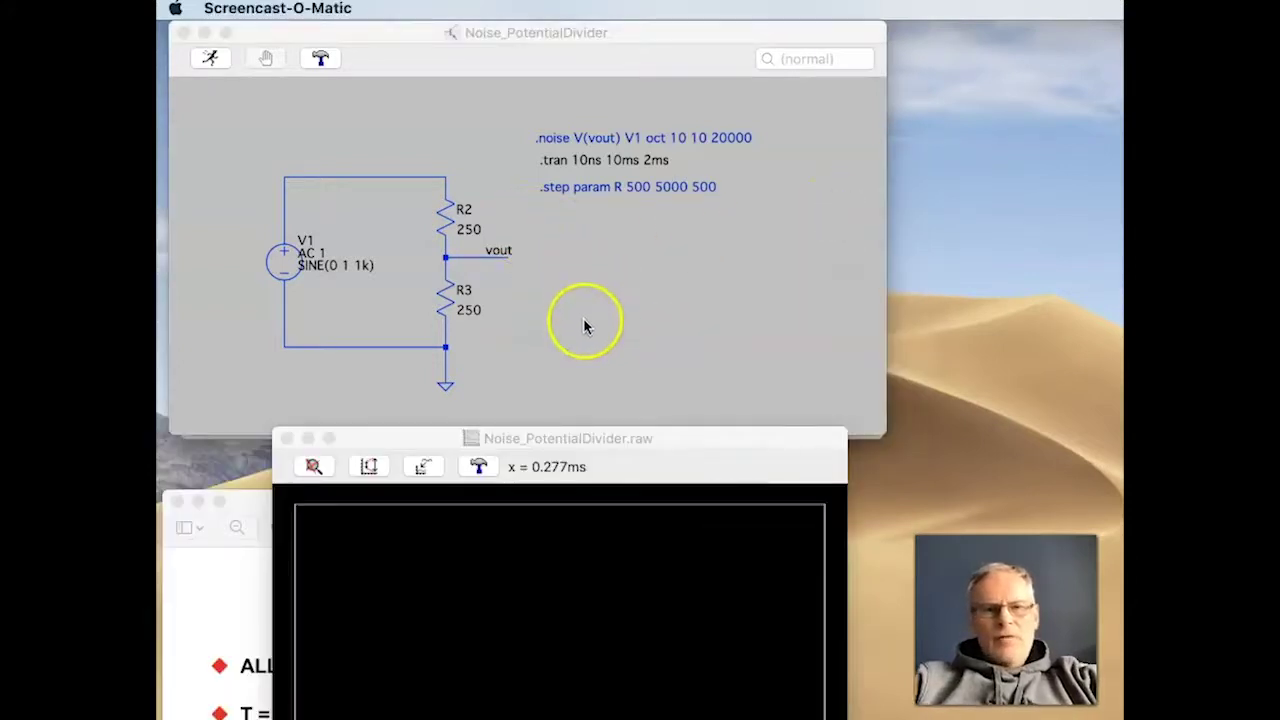
drag(572, 440, 471, 450)
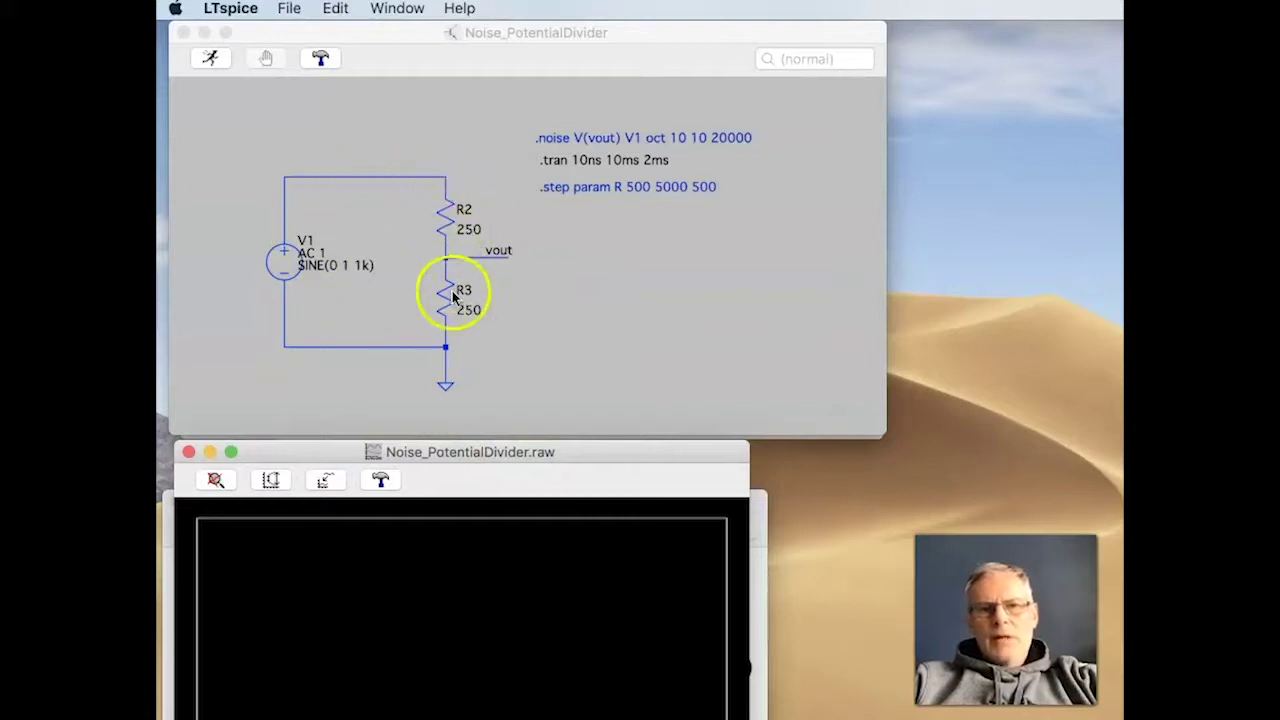
click(287, 266)
right_click(287, 266)
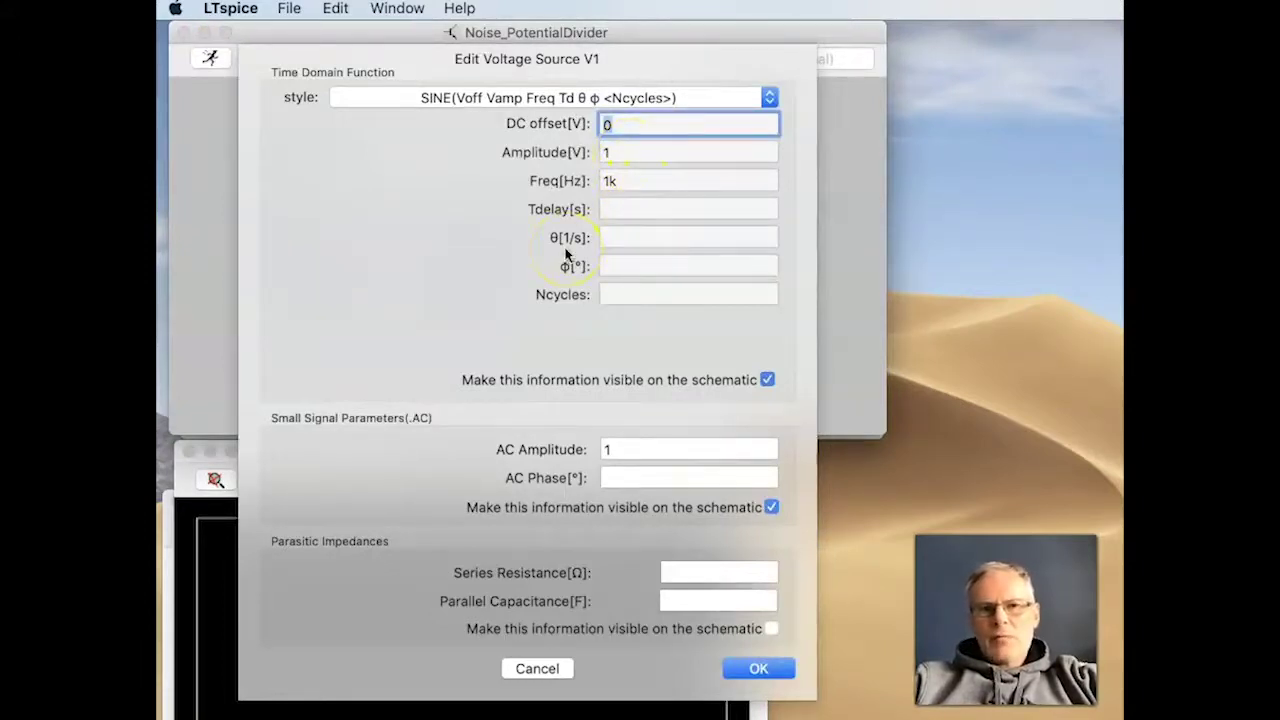
click(736, 668)
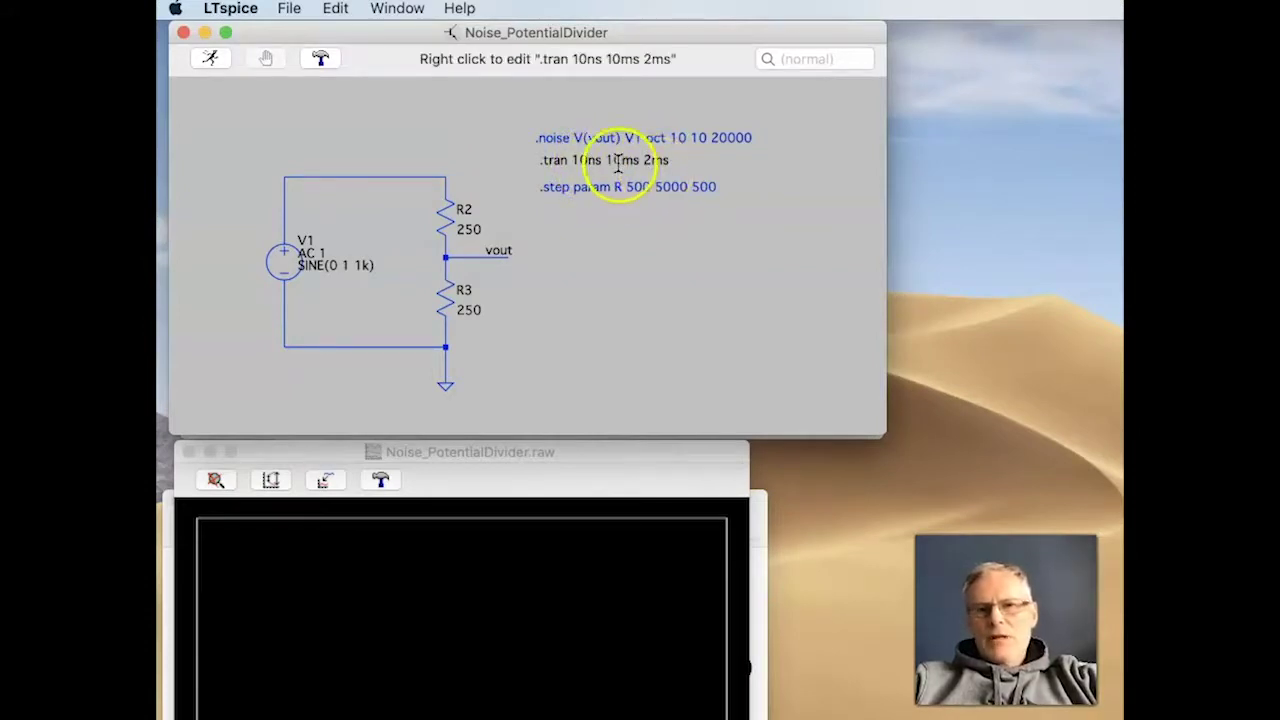
Step: Run the divider and plot V(vout), a 0.5 V sine, alongside the 1 V source V(n001)
click(212, 62)
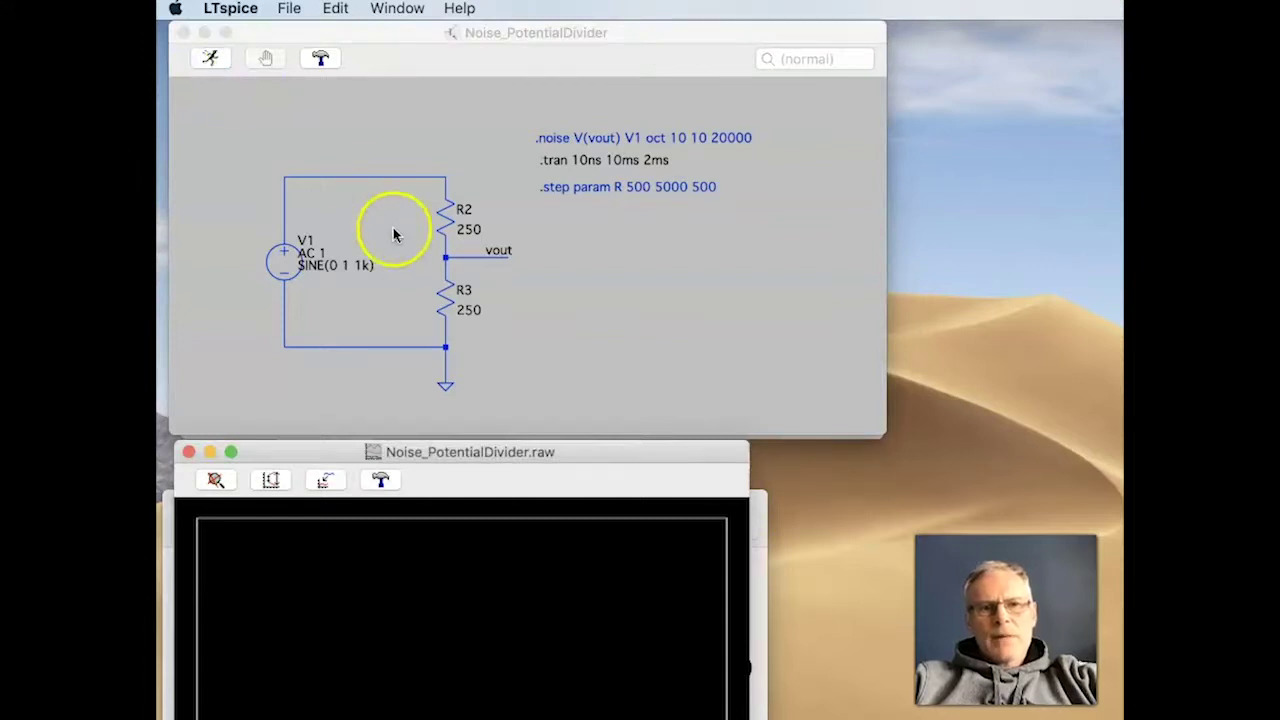
click(446, 257)
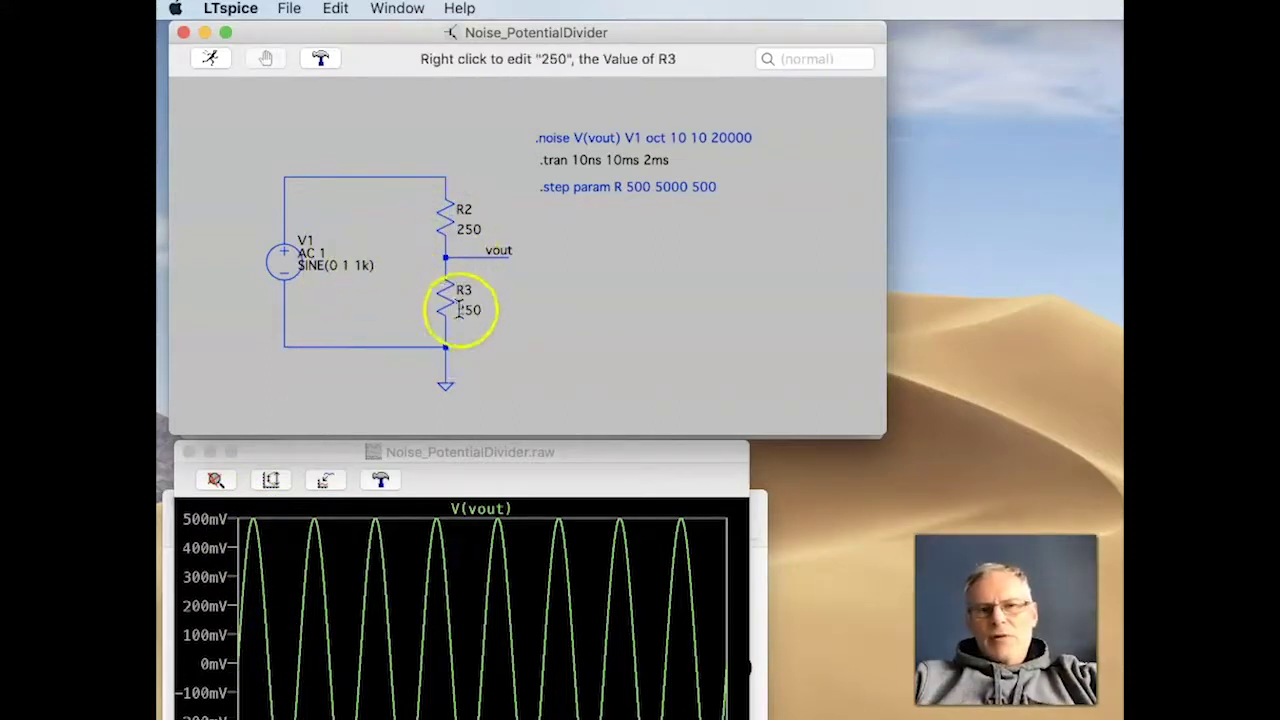
click(287, 210)
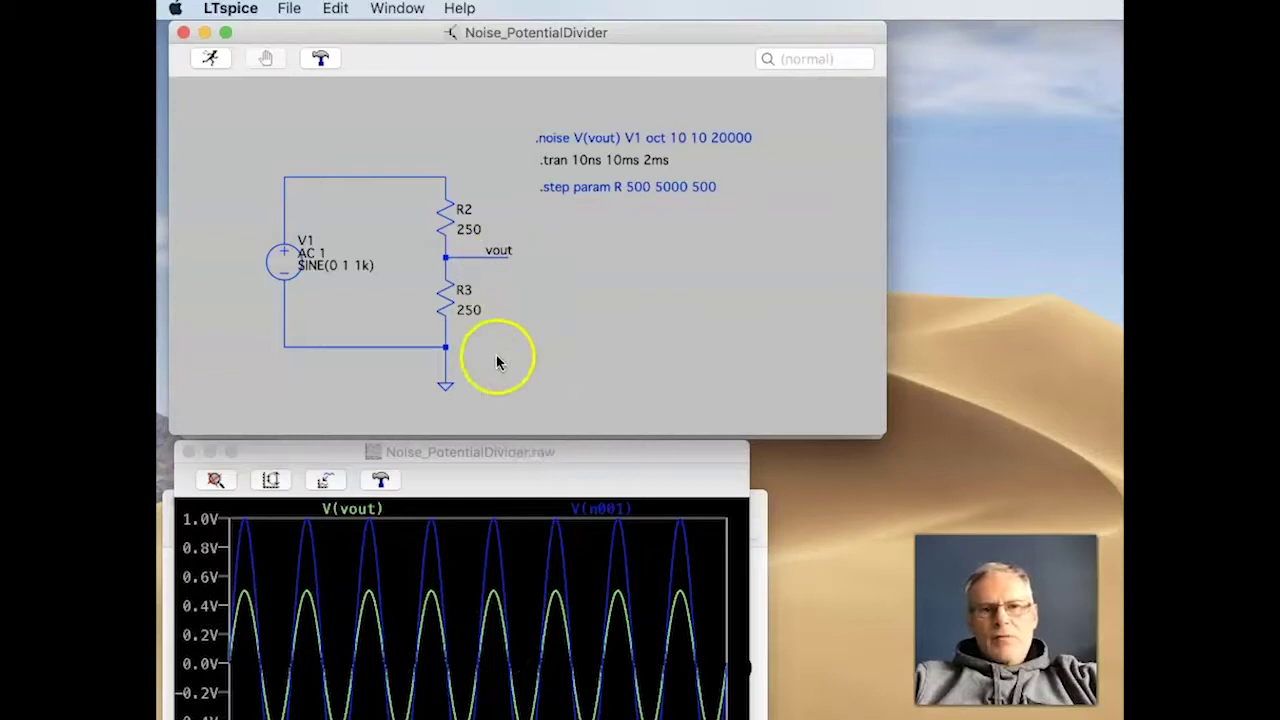
Step: Change the values of resistors R2 and R3 from 250 to 25000
right_click(467, 232)
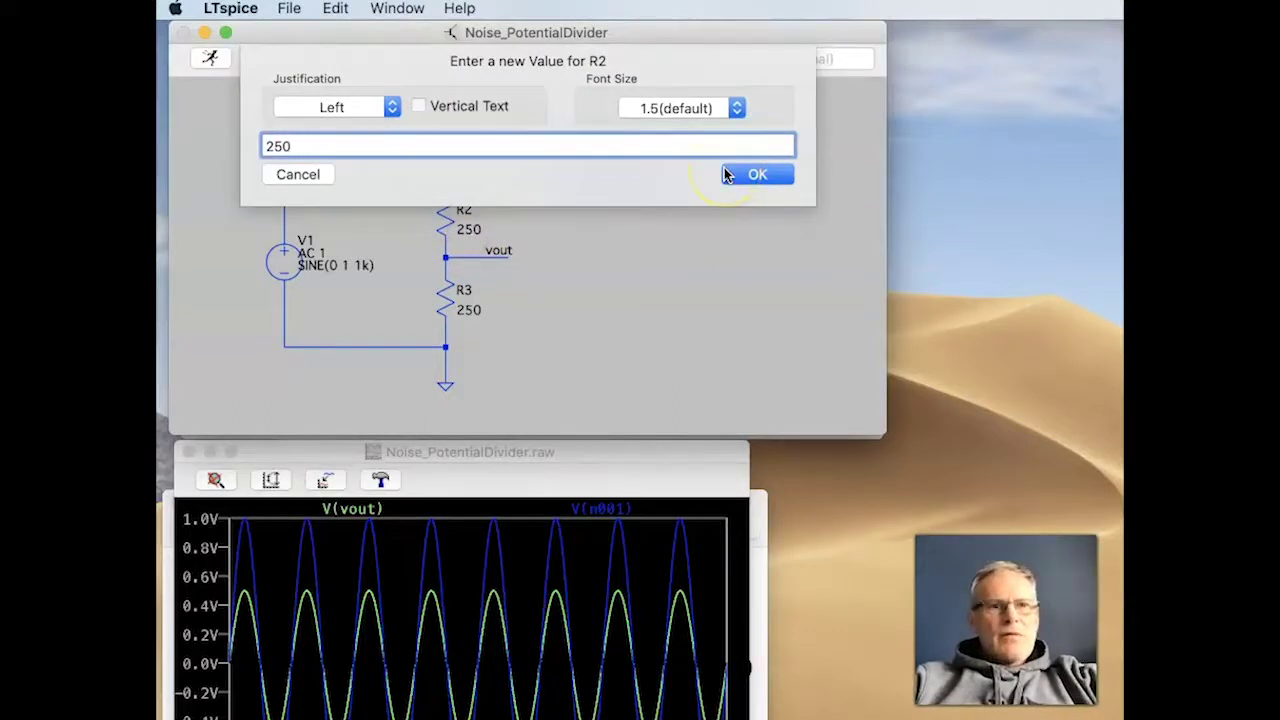
click(764, 176)
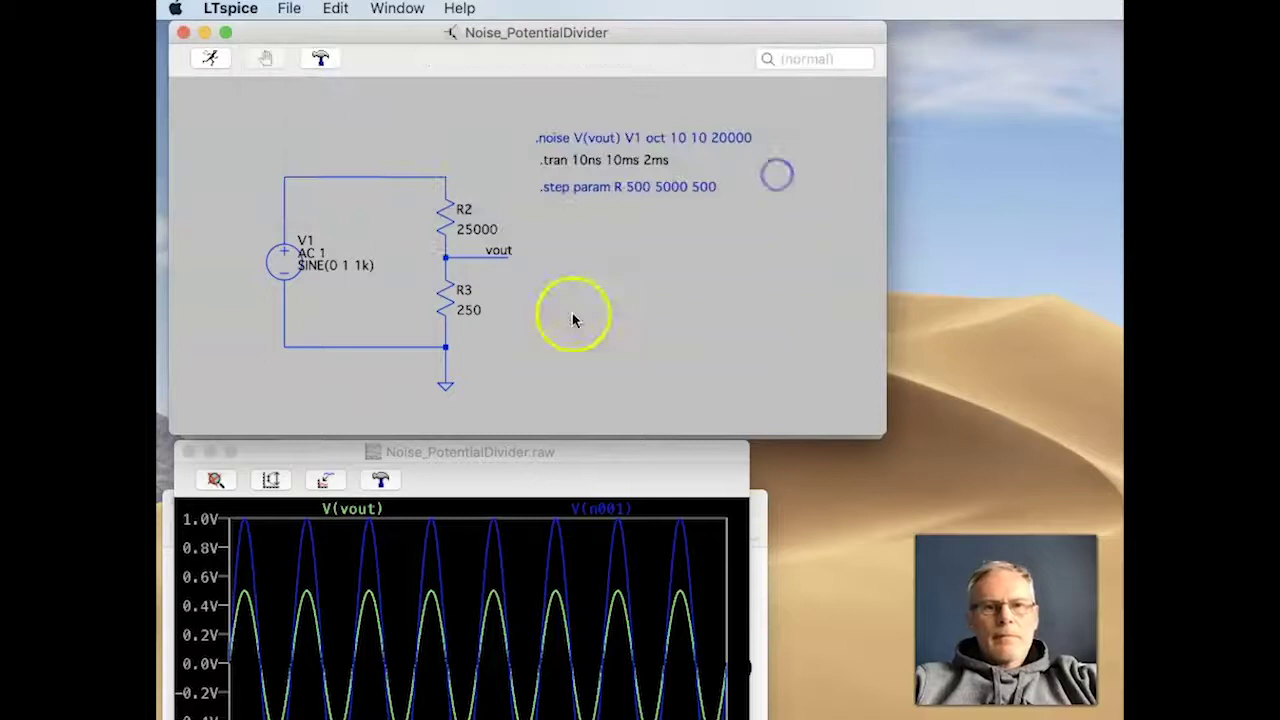
right_click(470, 309)
text(0)
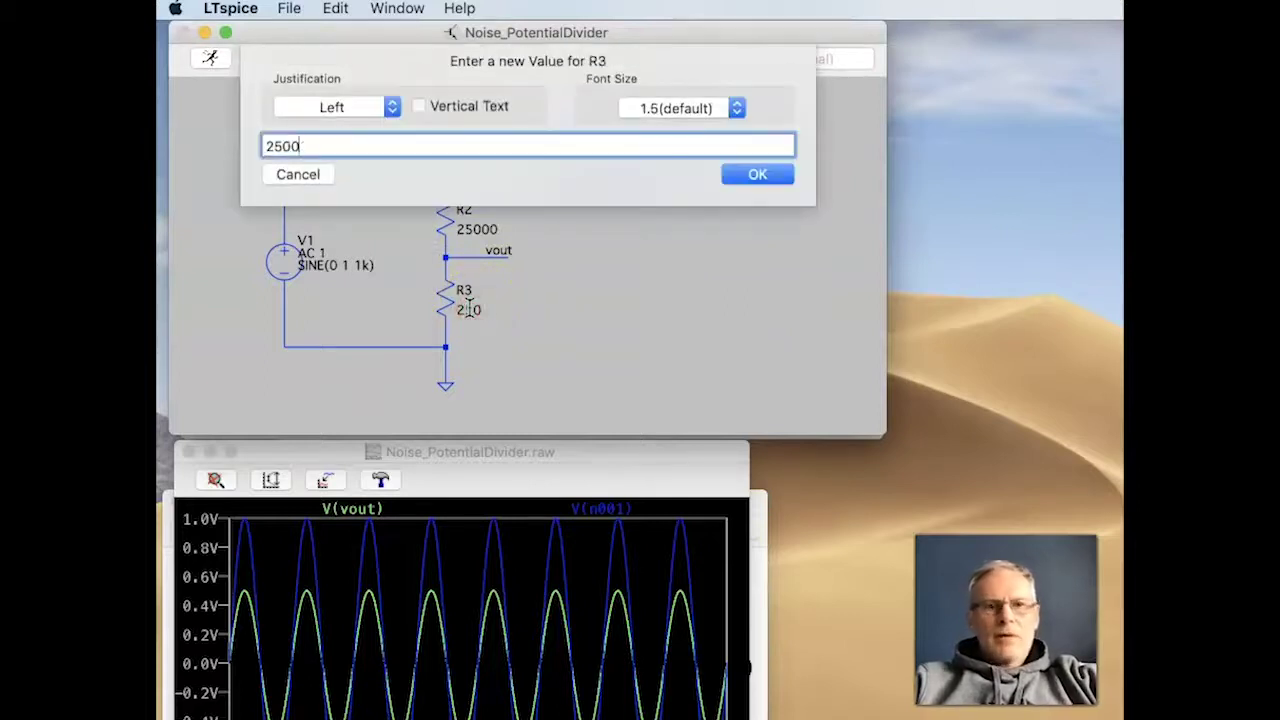
text(0)
click(758, 174)
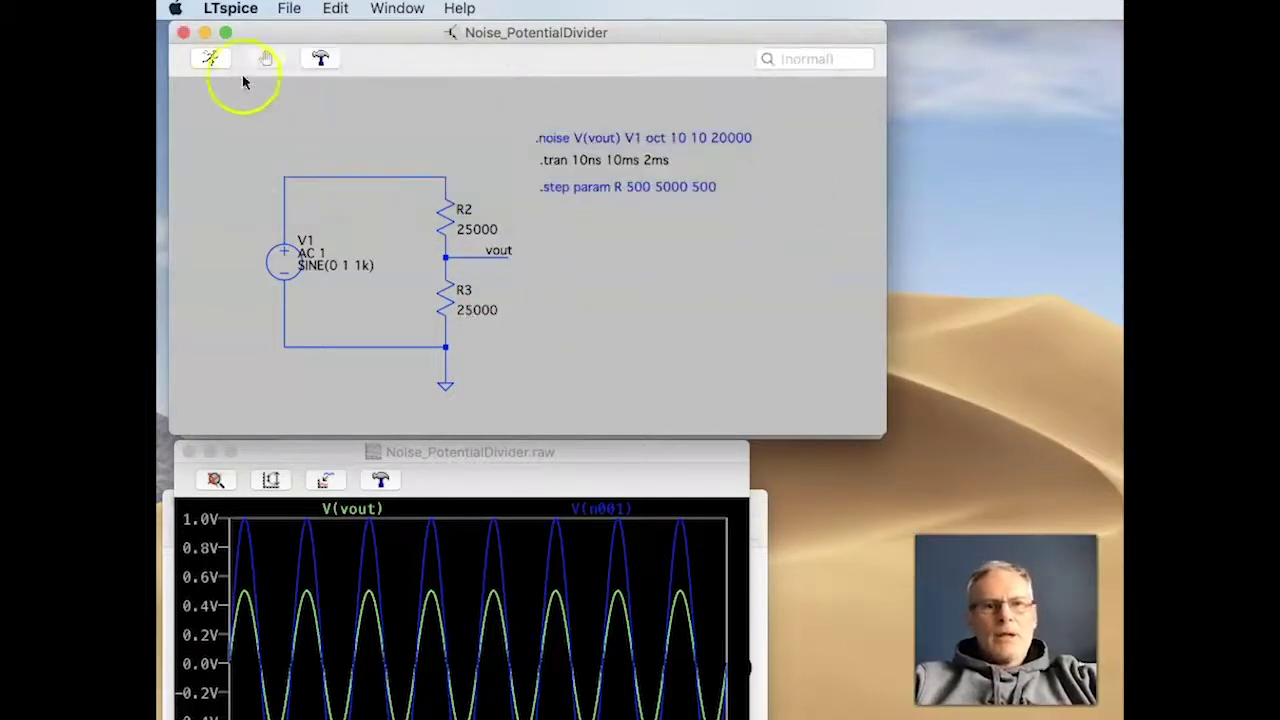
Step: Rerun the simulation and try plotting the source voltage above V1 again
click(214, 55)
click(380, 289)
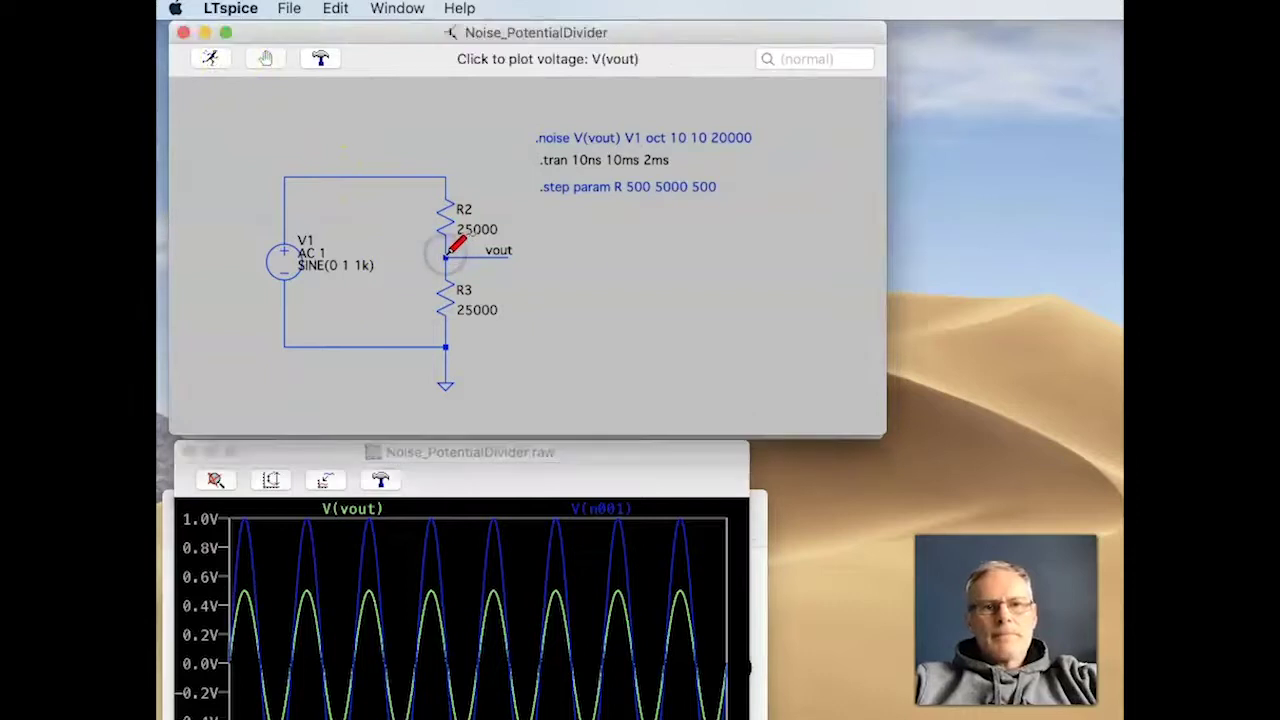
click(286, 208)
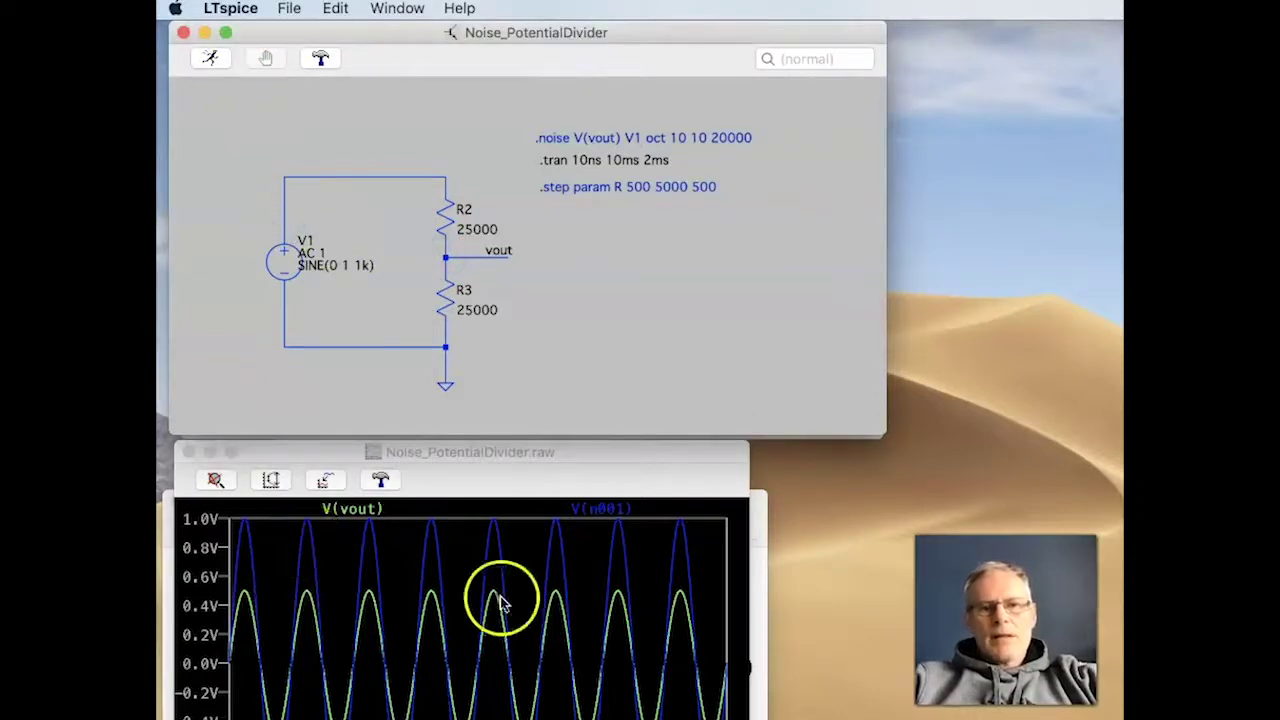
Step: Close the old plot, rerun the 25000 Ω divider, and plot V(vout) with V(n001)
click(188, 452)
click(210, 57)
click(430, 237)
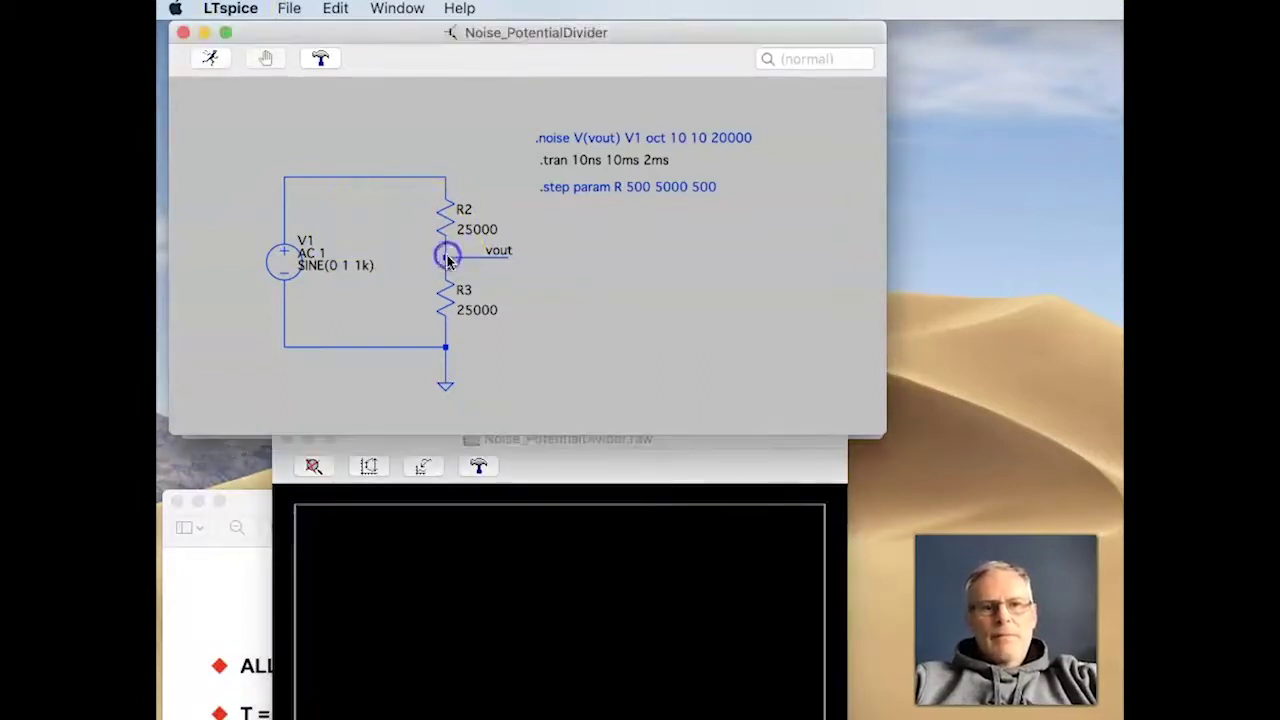
click(447, 257)
click(284, 212)
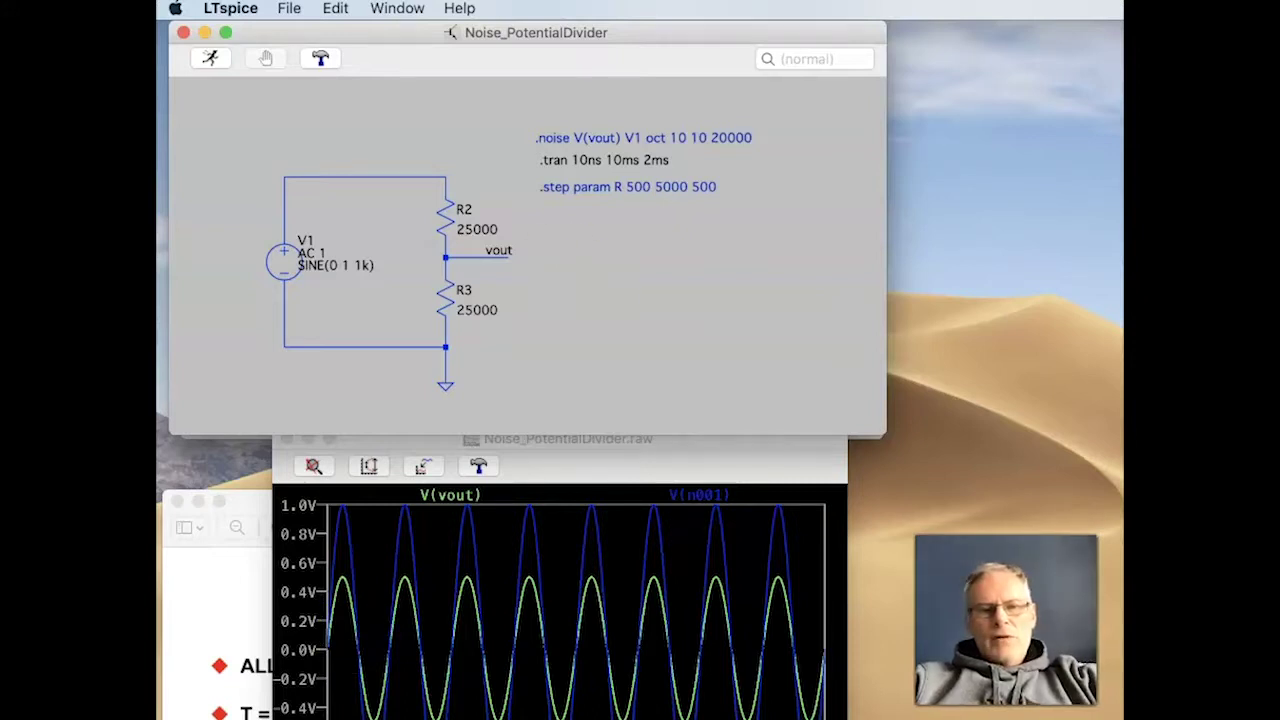
Step: Bring the thermal-noise notes screenshot forward and move it to the upper right
click(240, 630)
drag(301, 501, 646, 54)
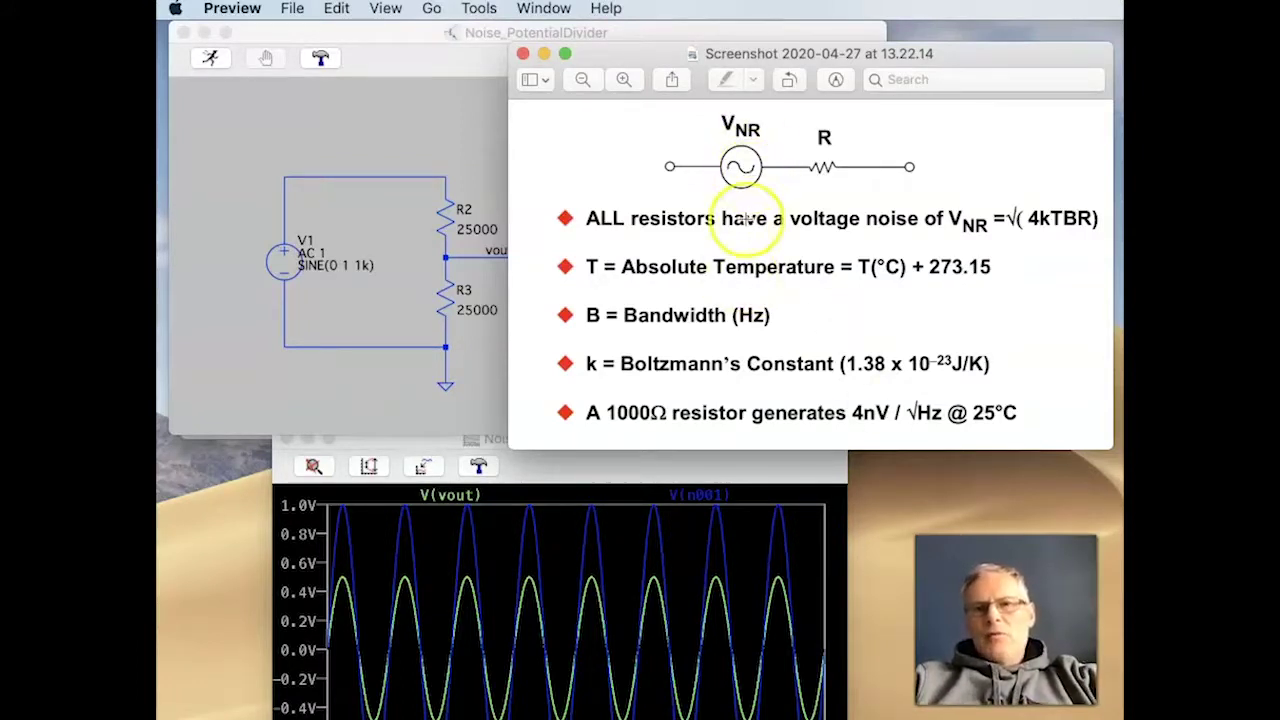
Step: Close the noise notes and turn the .tran line into a comment
click(522, 53)
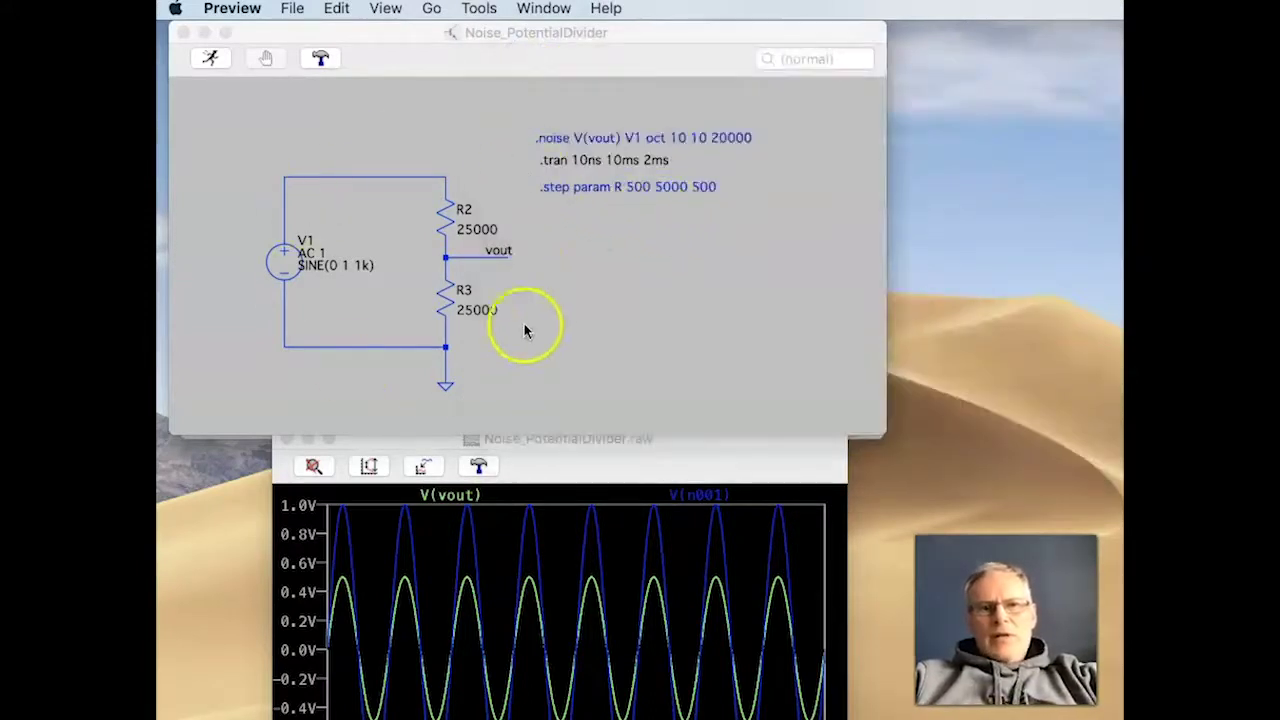
click(594, 150)
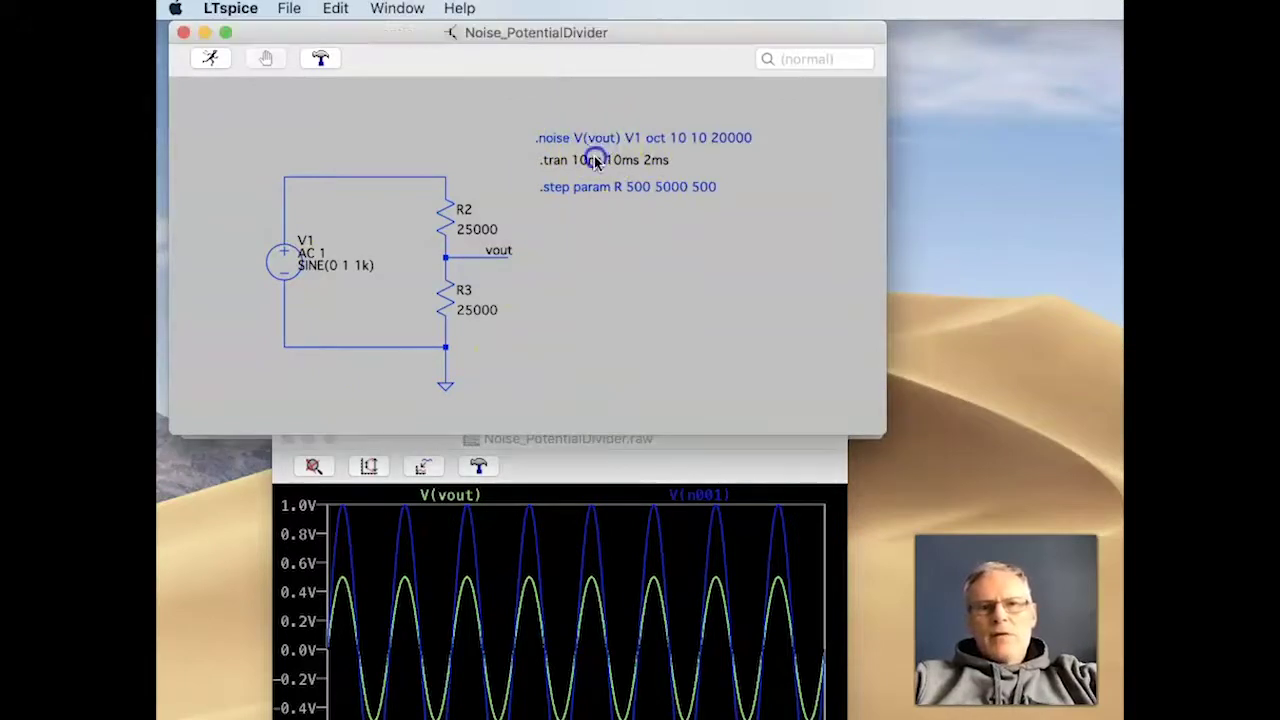
right_click(578, 163)
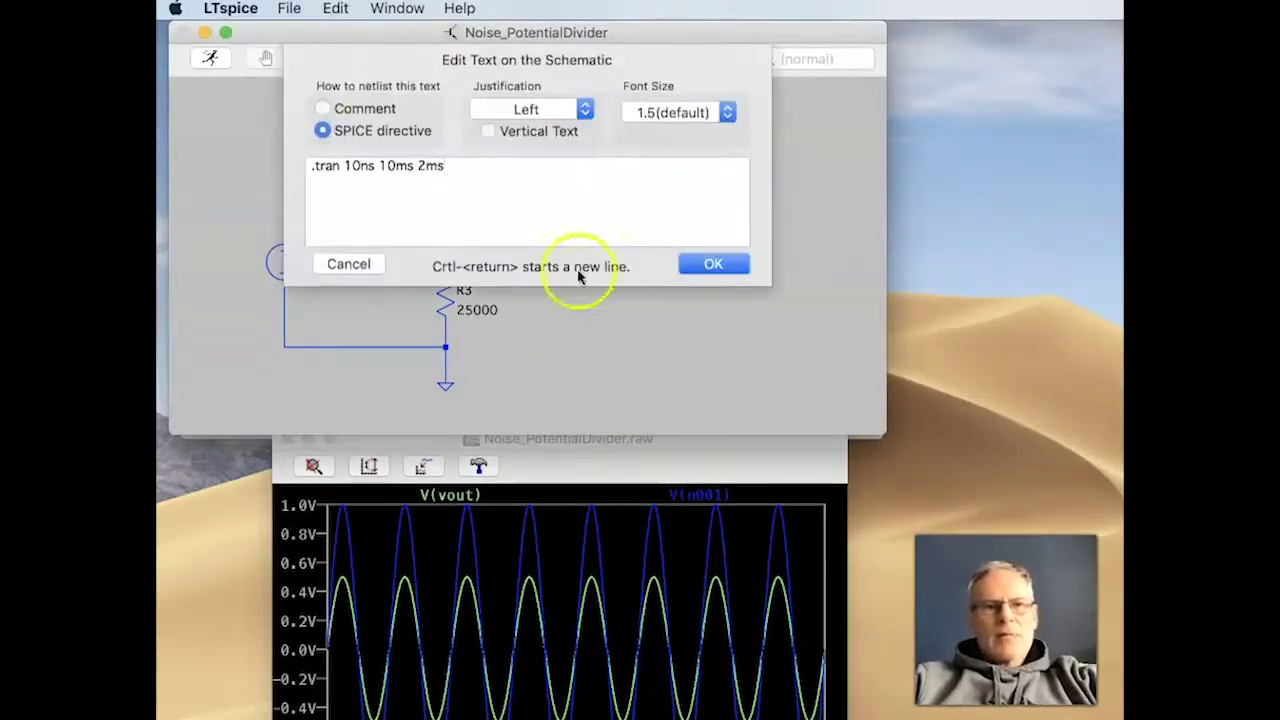
click(324, 108)
click(690, 262)
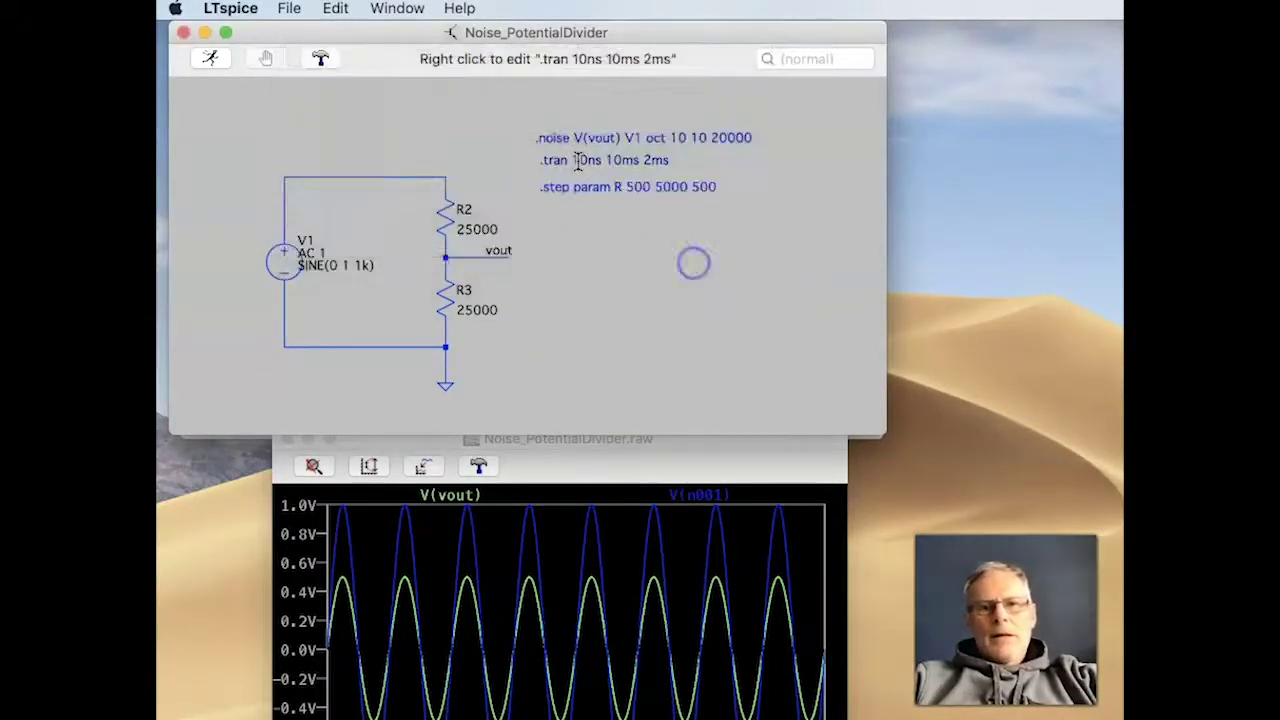
Step: Open the analysis editor for the .noise line and browse the analysis types back to Noise
right_click(655, 140)
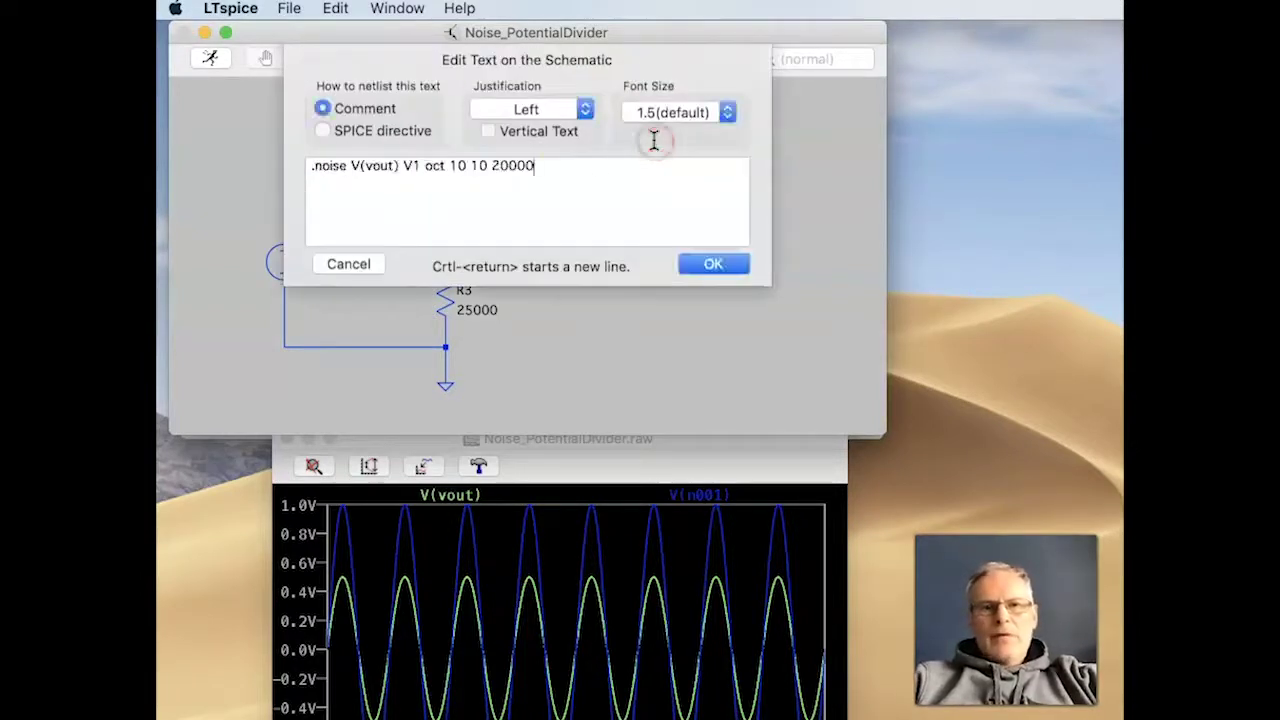
right_click(560, 171)
mouse_move(618, 244)
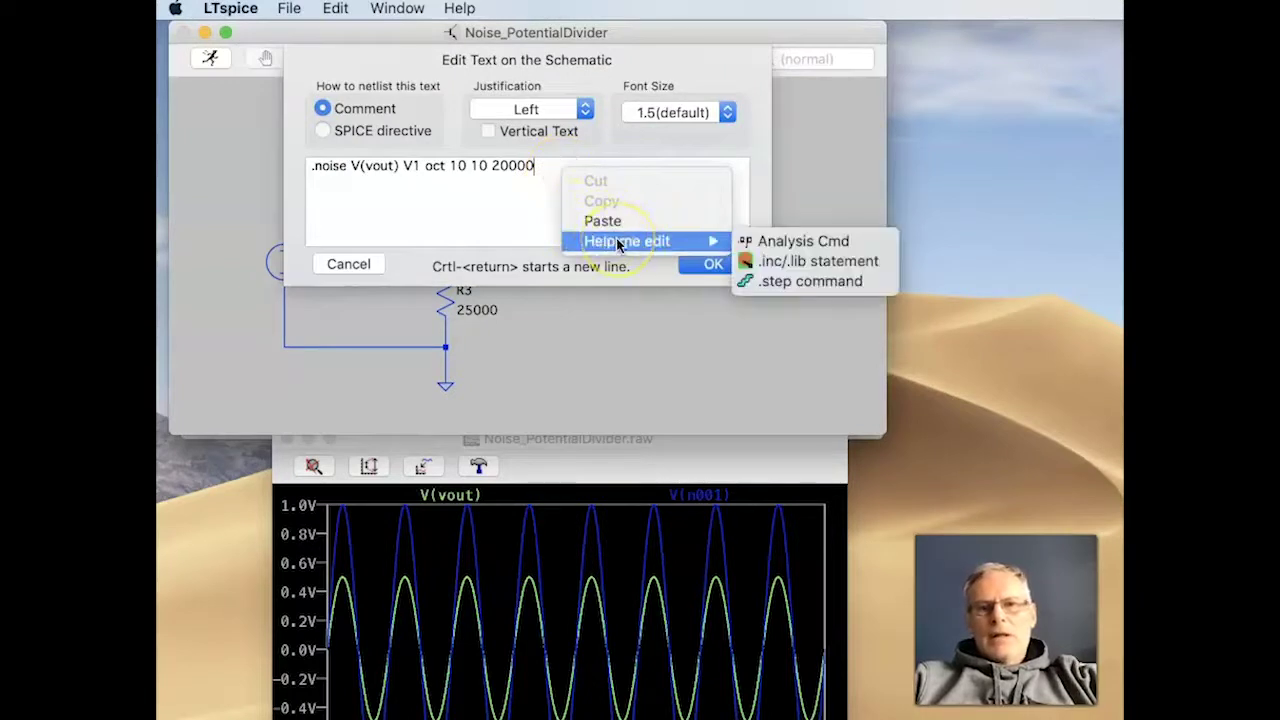
click(786, 242)
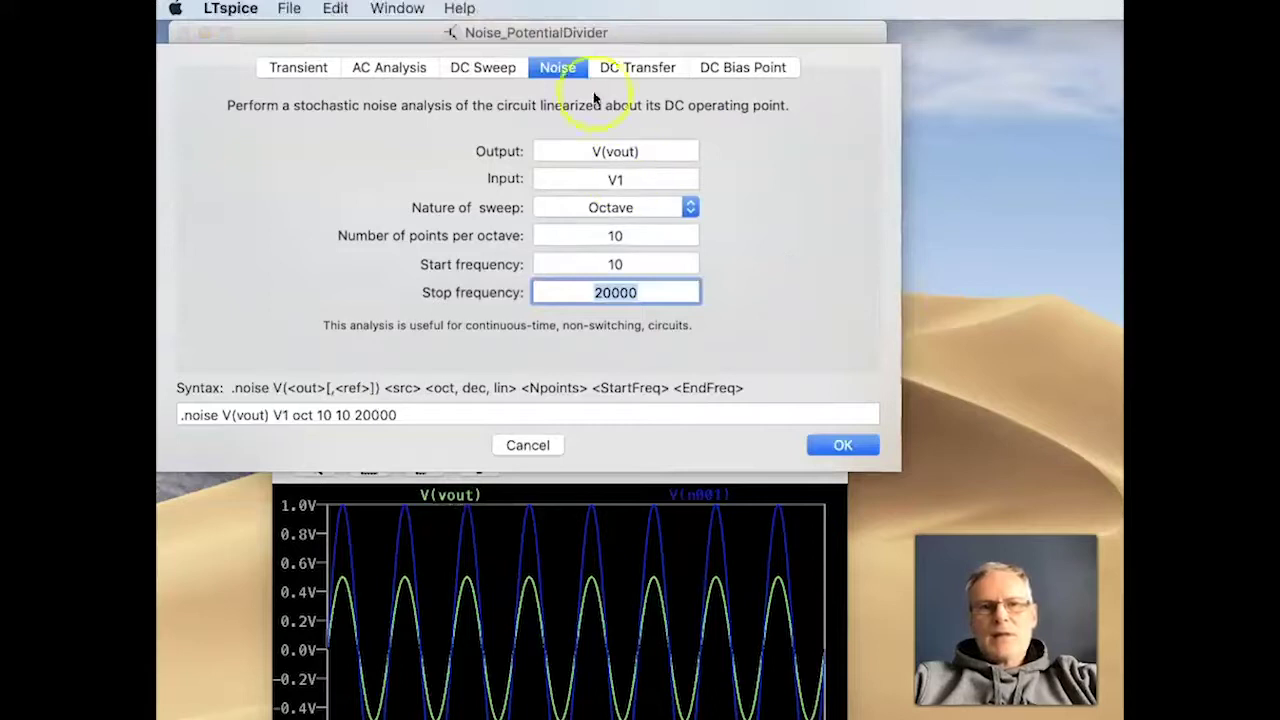
click(298, 72)
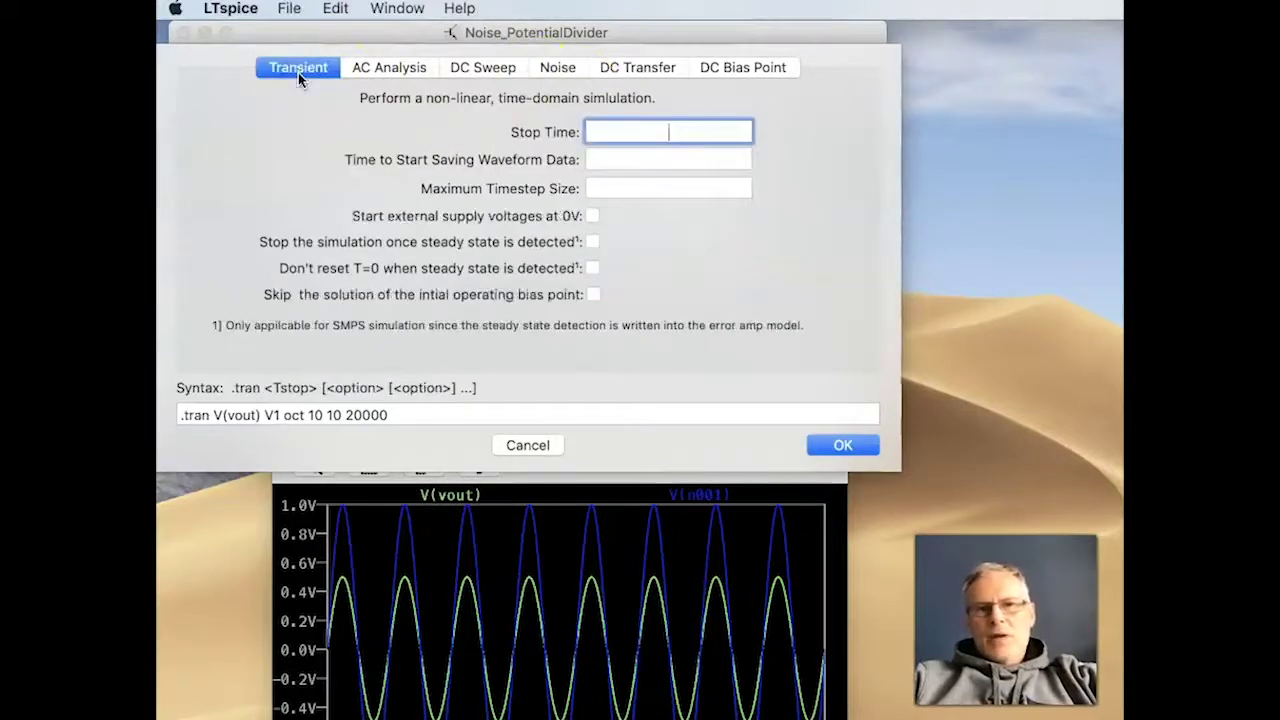
click(388, 67)
click(480, 67)
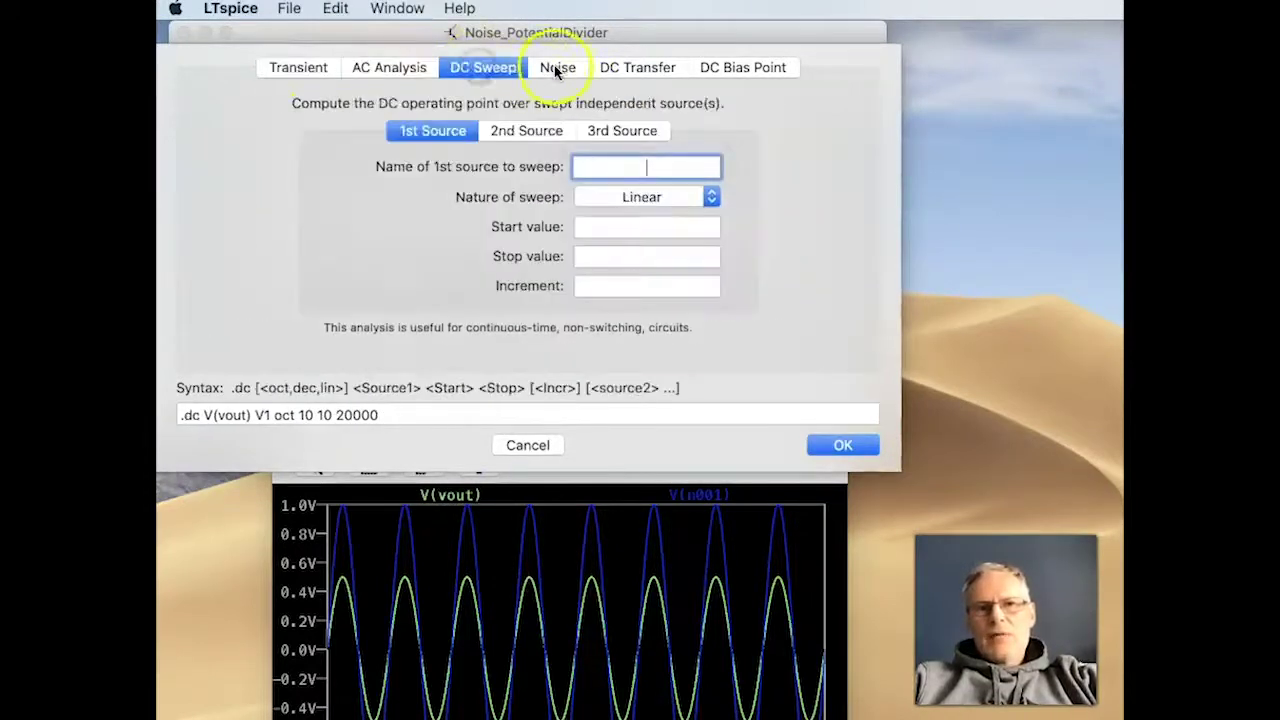
click(555, 69)
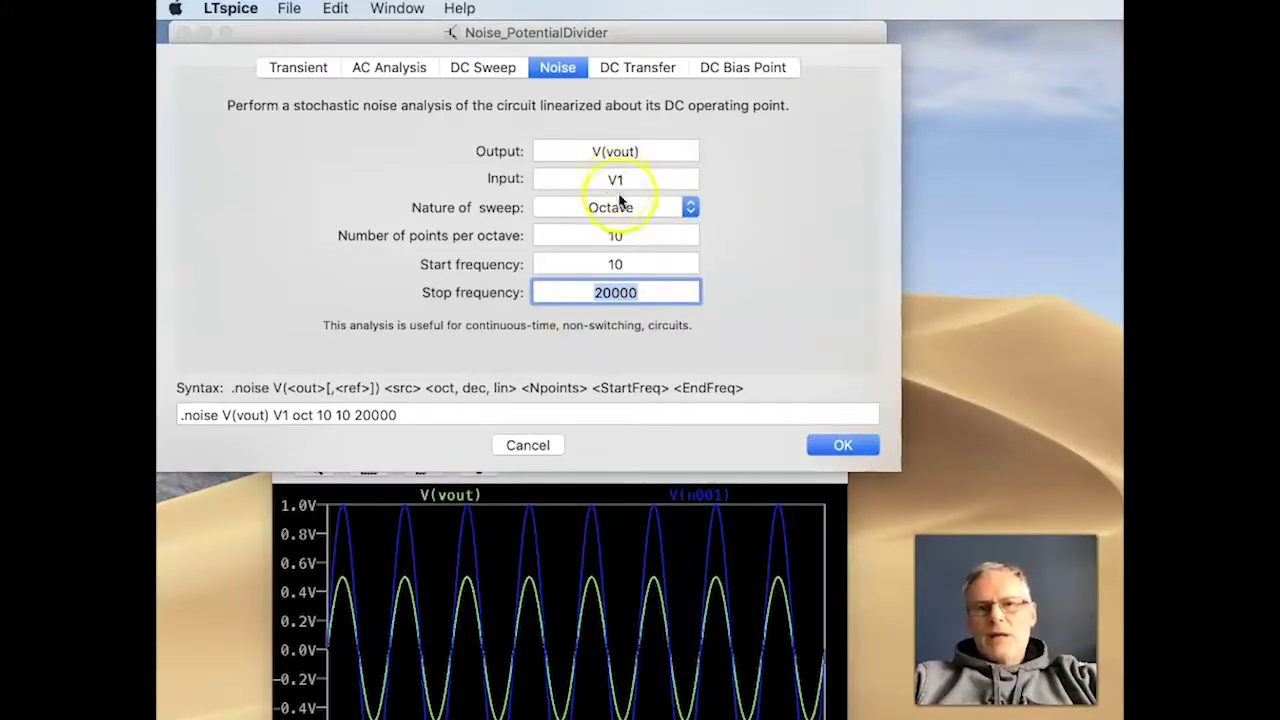
Step: Keep the Octave sweep and confirm .noise V(vout) V1 oct 10 10 20000 as a directive
click(690, 207)
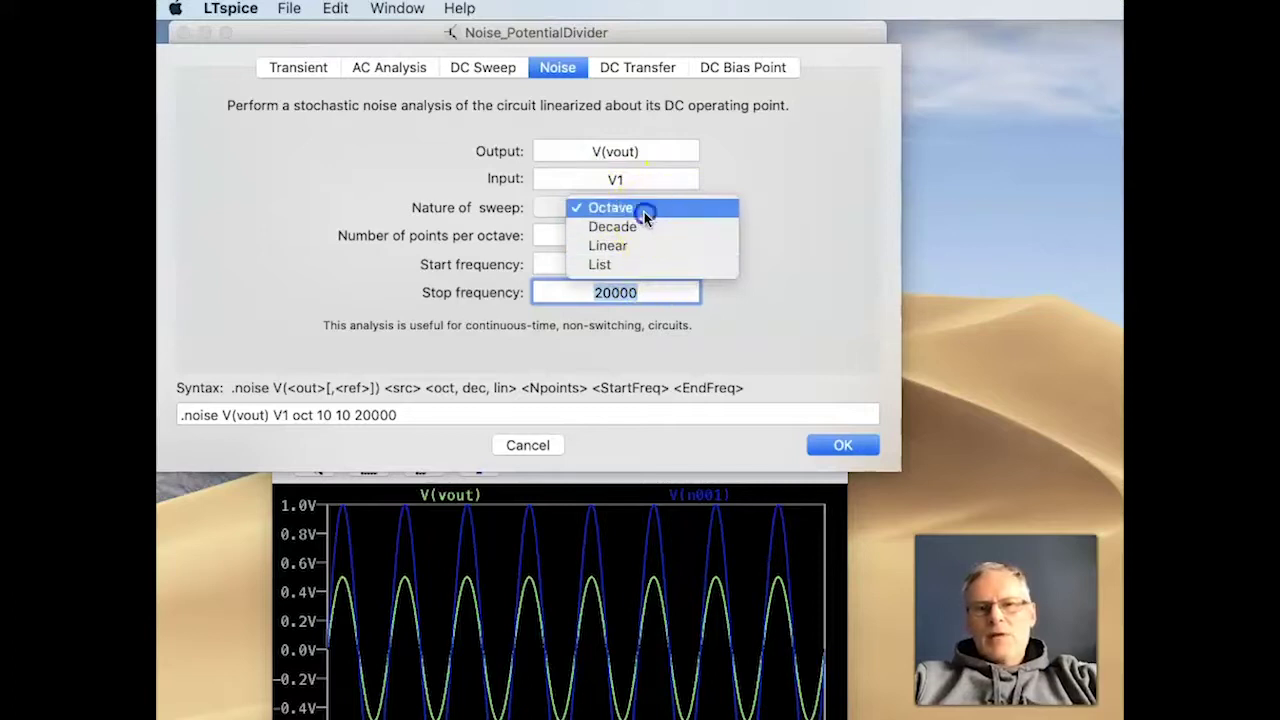
click(645, 215)
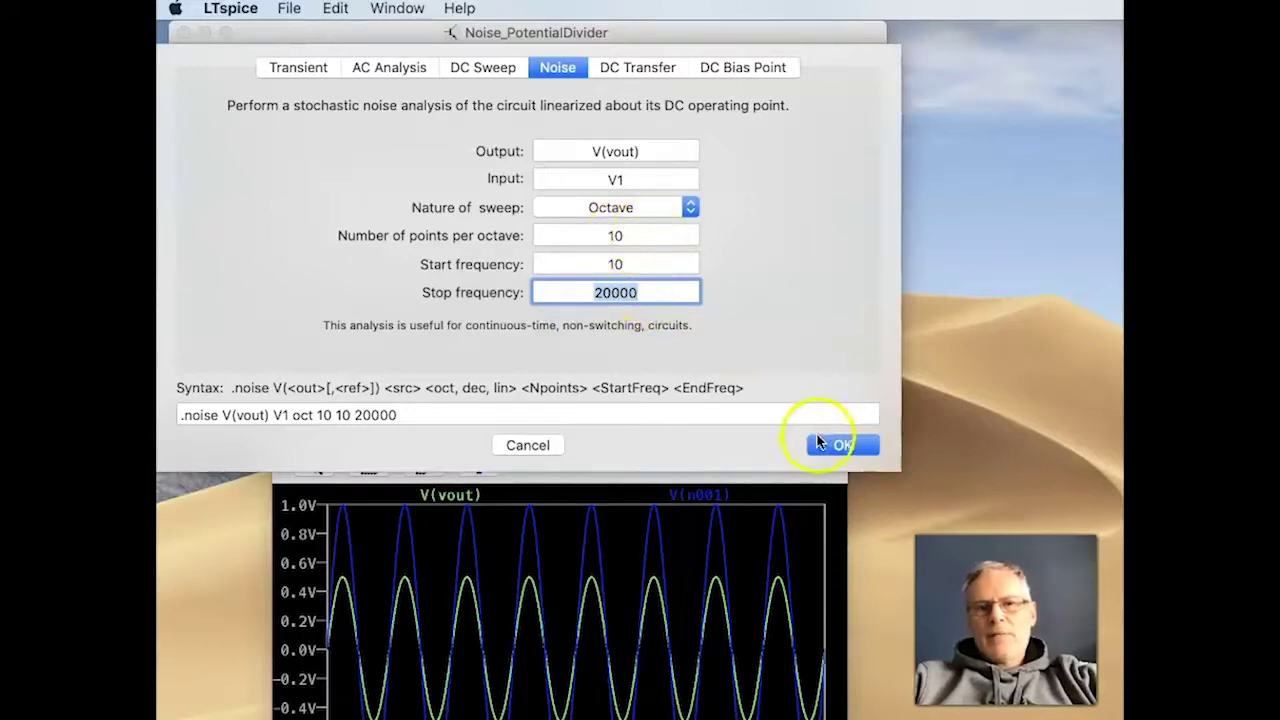
click(840, 445)
right_click(613, 137)
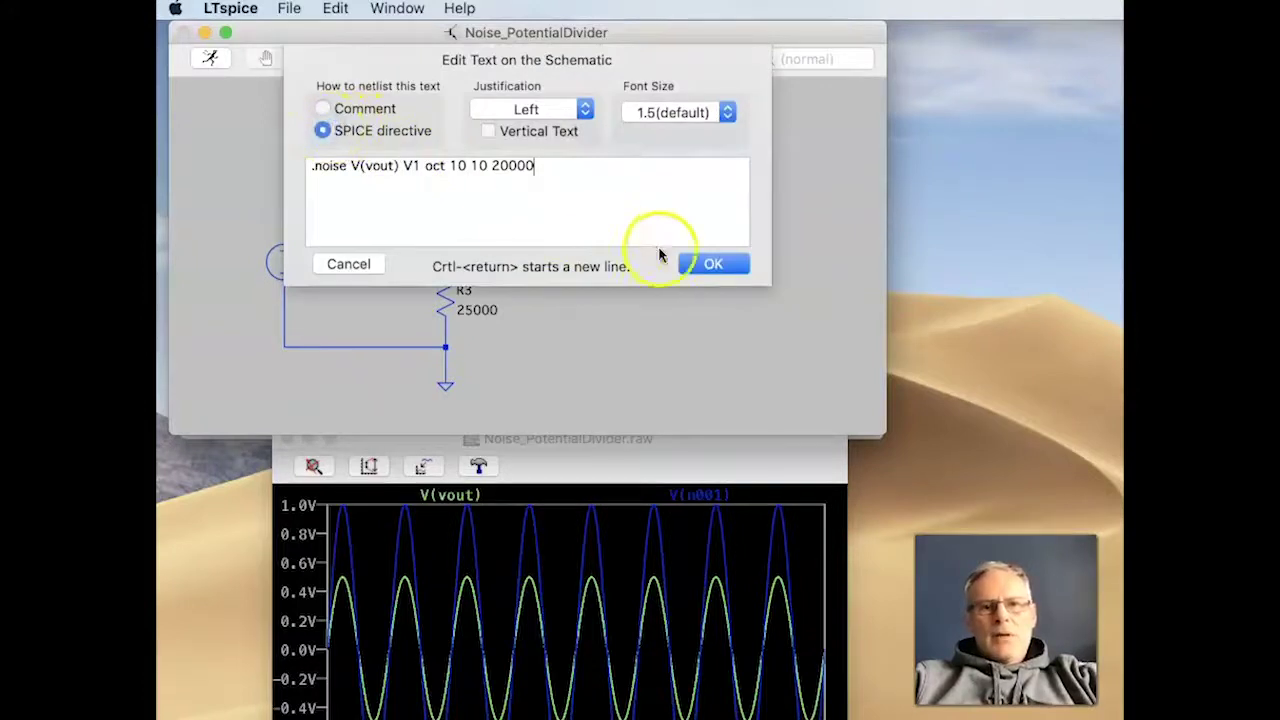
click(700, 264)
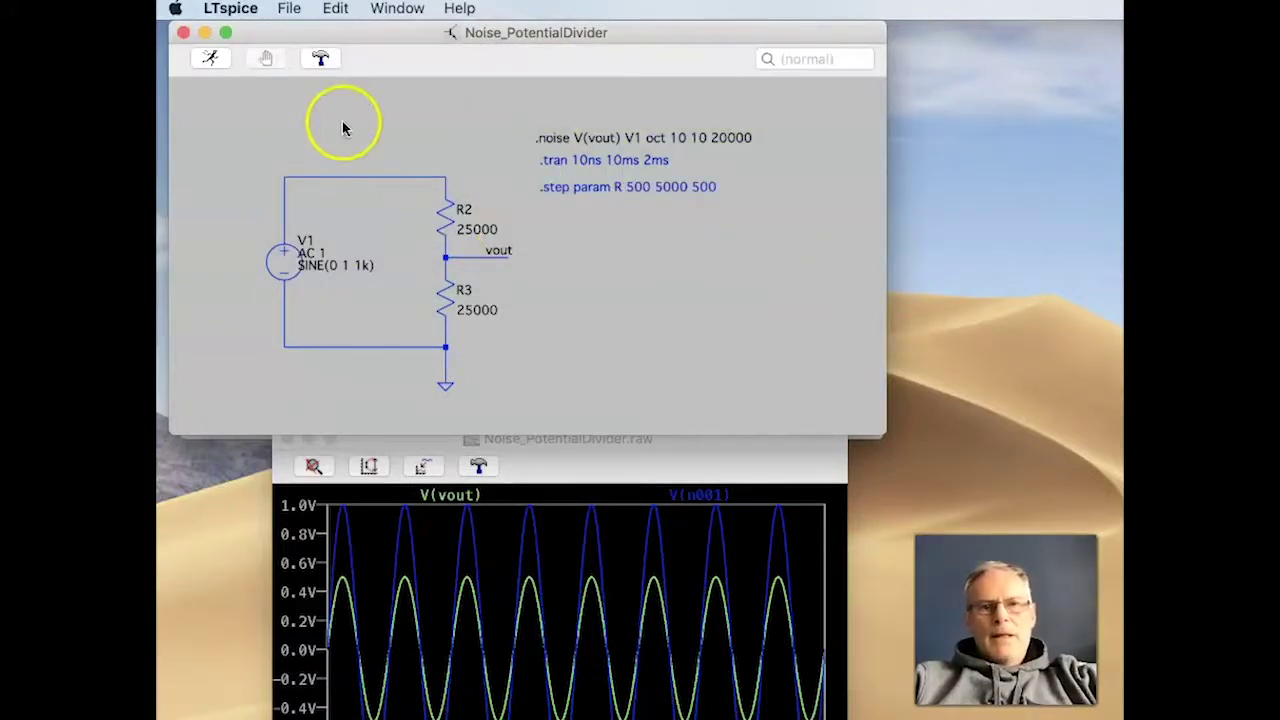
Step: Set R2 and R3 to 250, rerun, and plot V(onoise) at vout, about 1.4 nV/√Hz
right_click(483, 231)
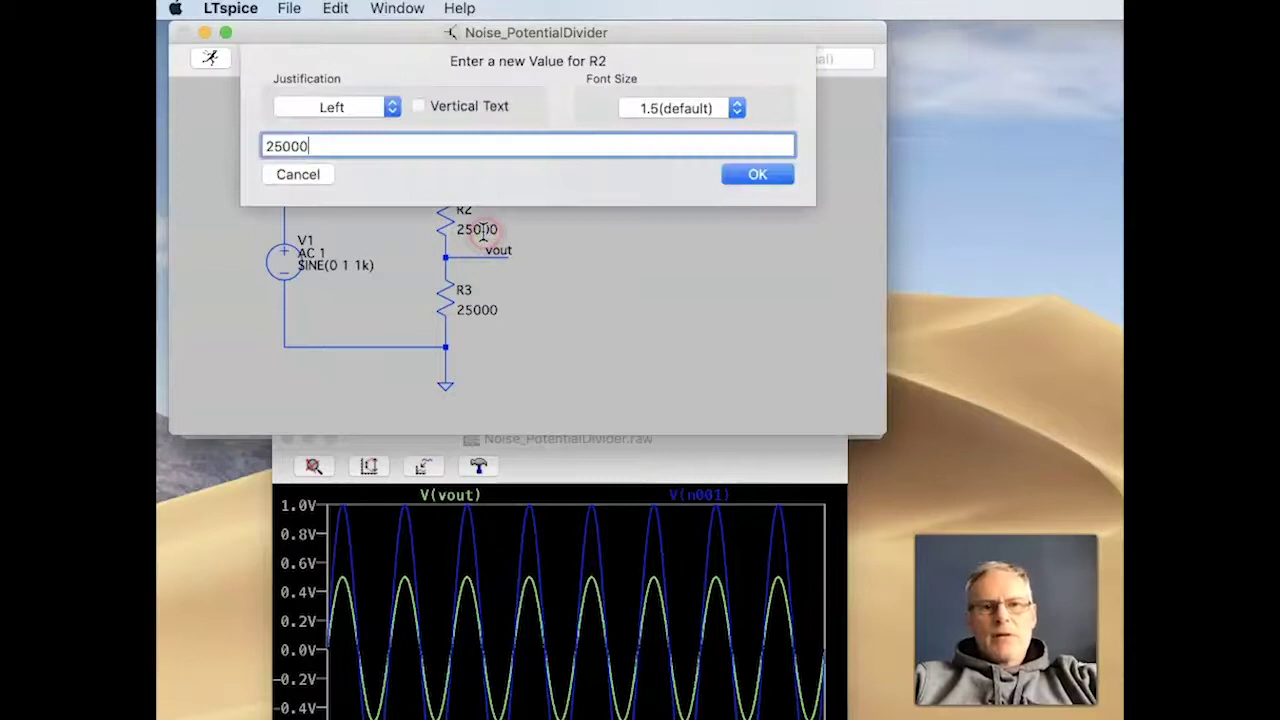
key(Return)
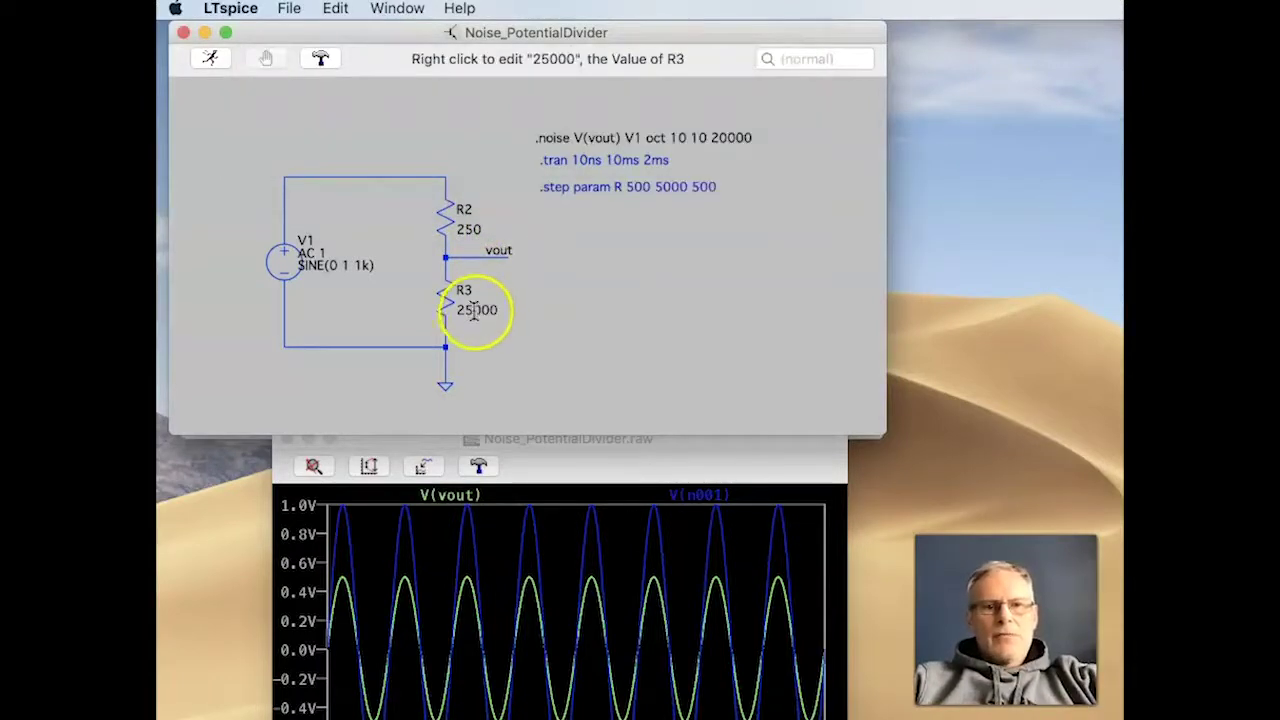
right_click(473, 310)
key(BackSpace)
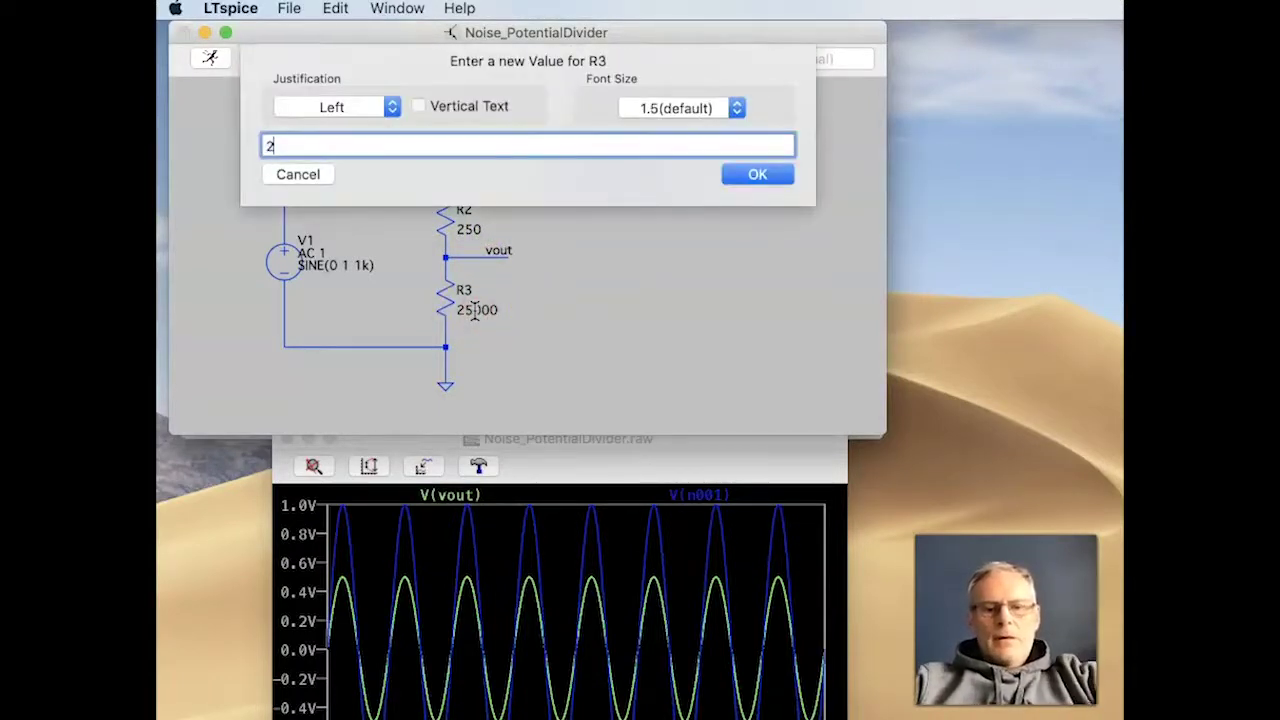
text(250)
click(758, 175)
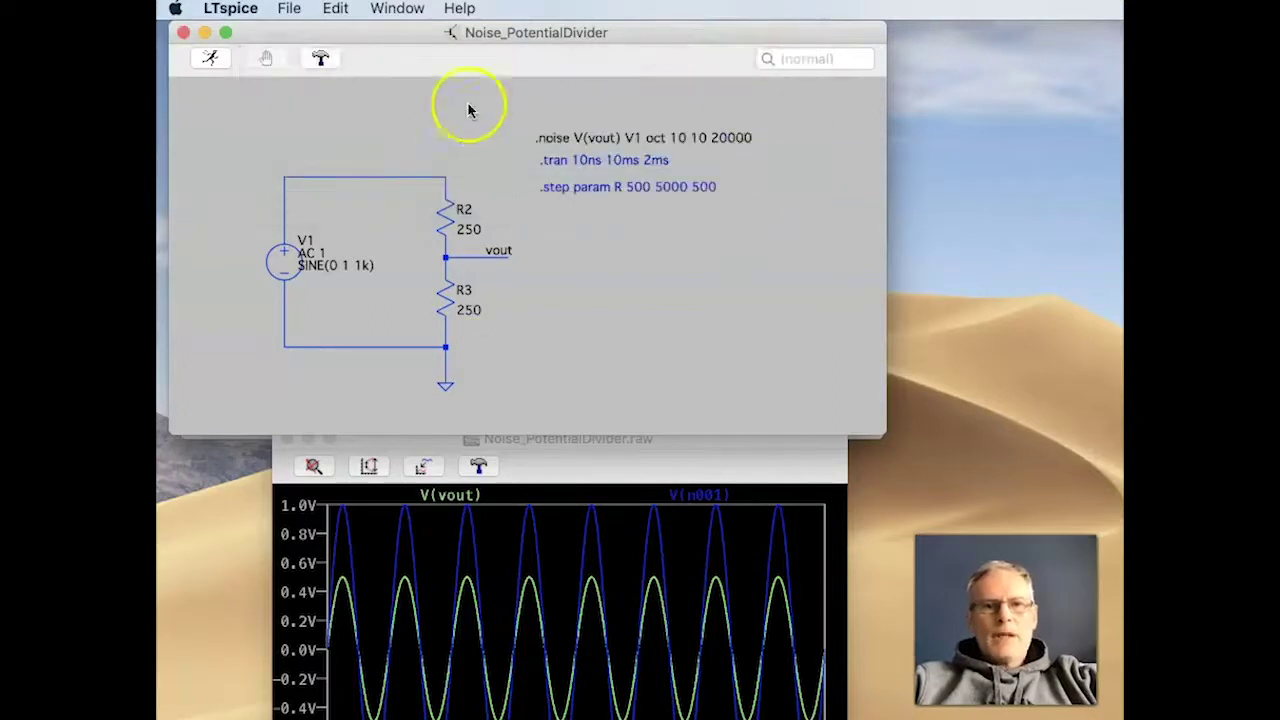
click(210, 58)
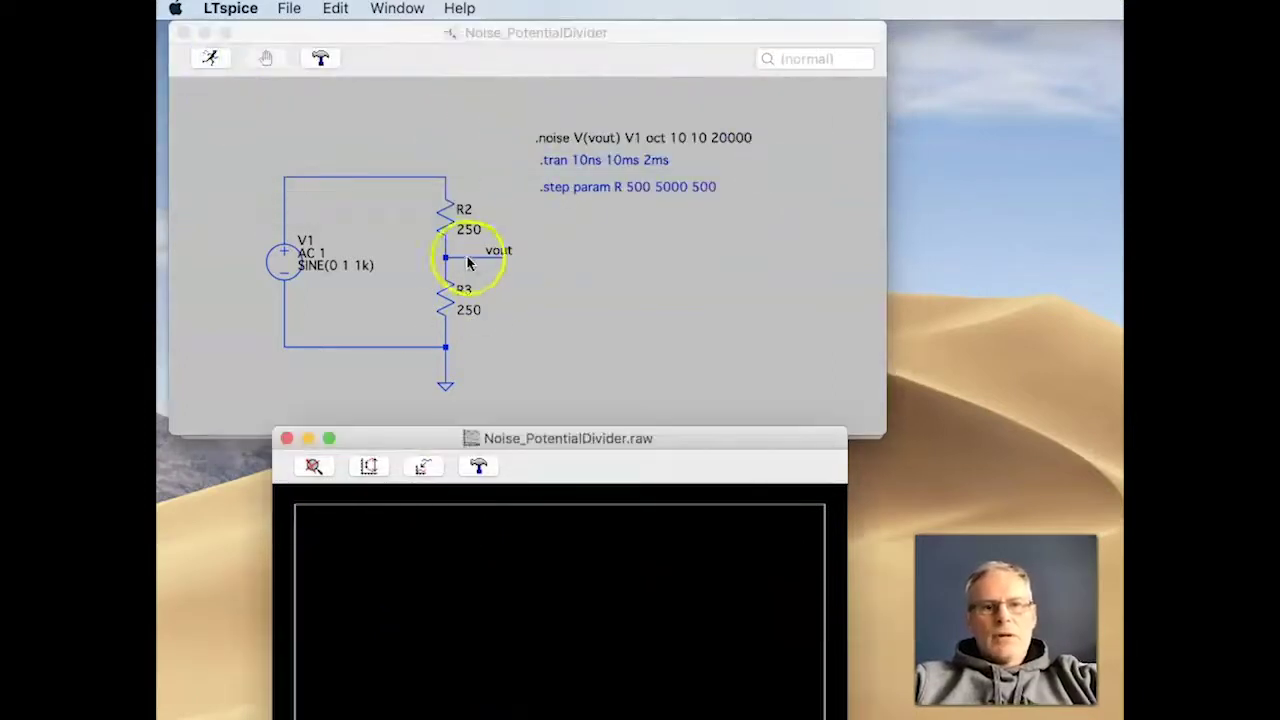
click(448, 258)
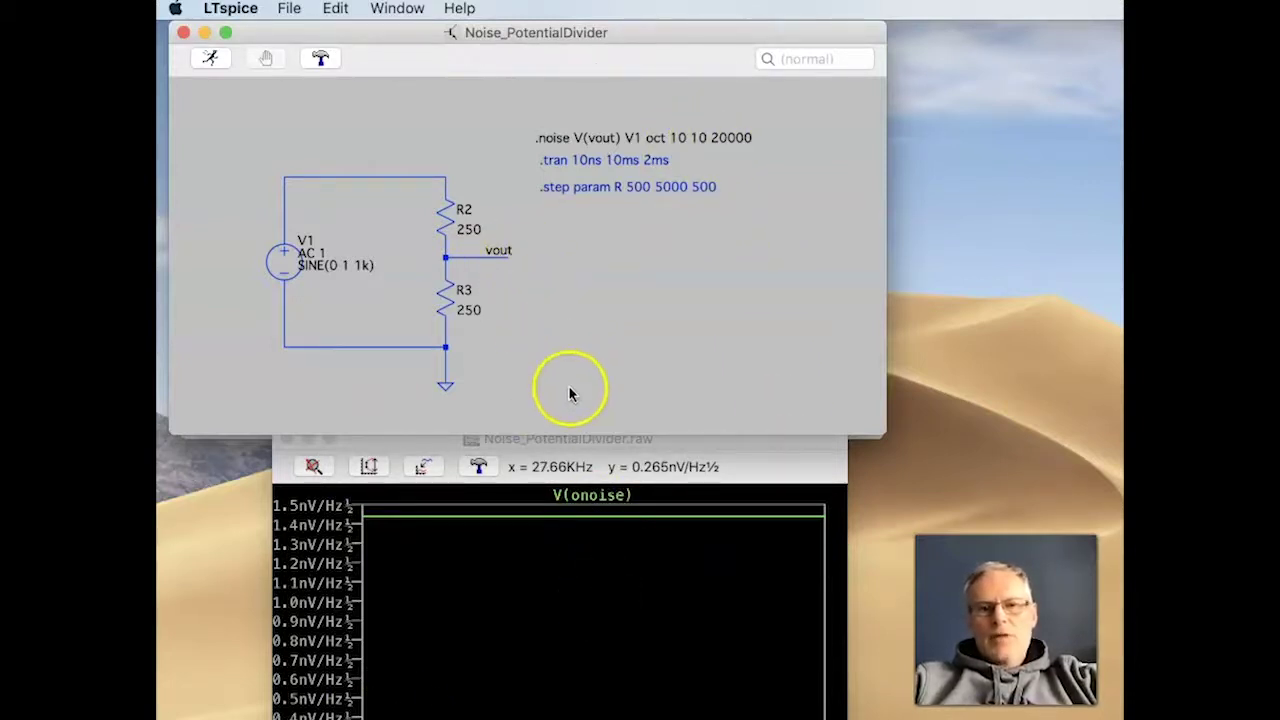
click(594, 500)
ctrl+click(598, 495)
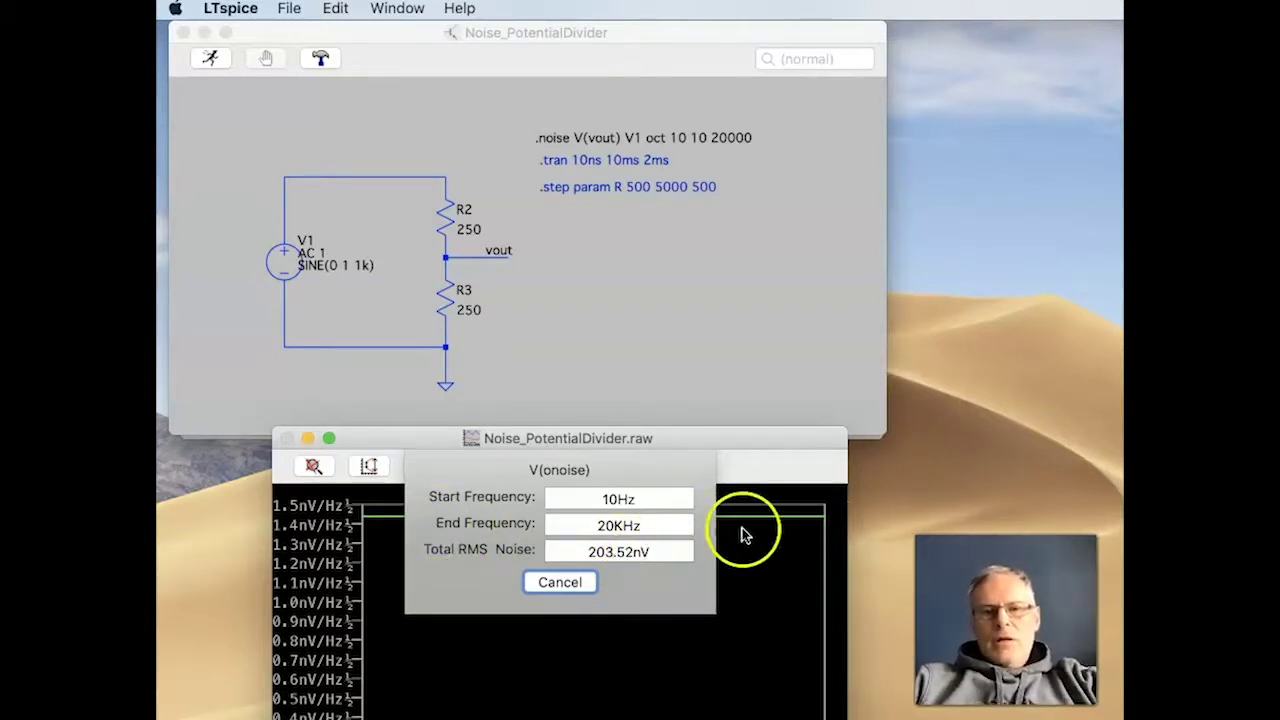
click(563, 586)
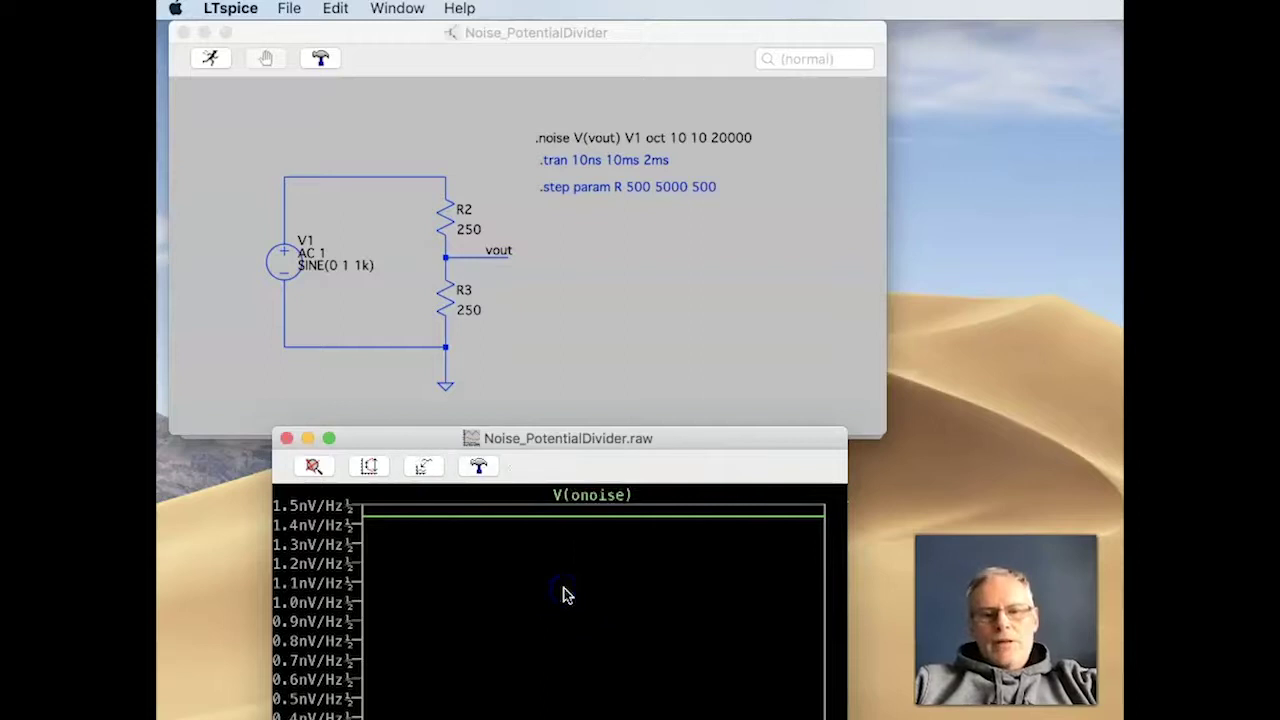
ctrl+click(588, 496)
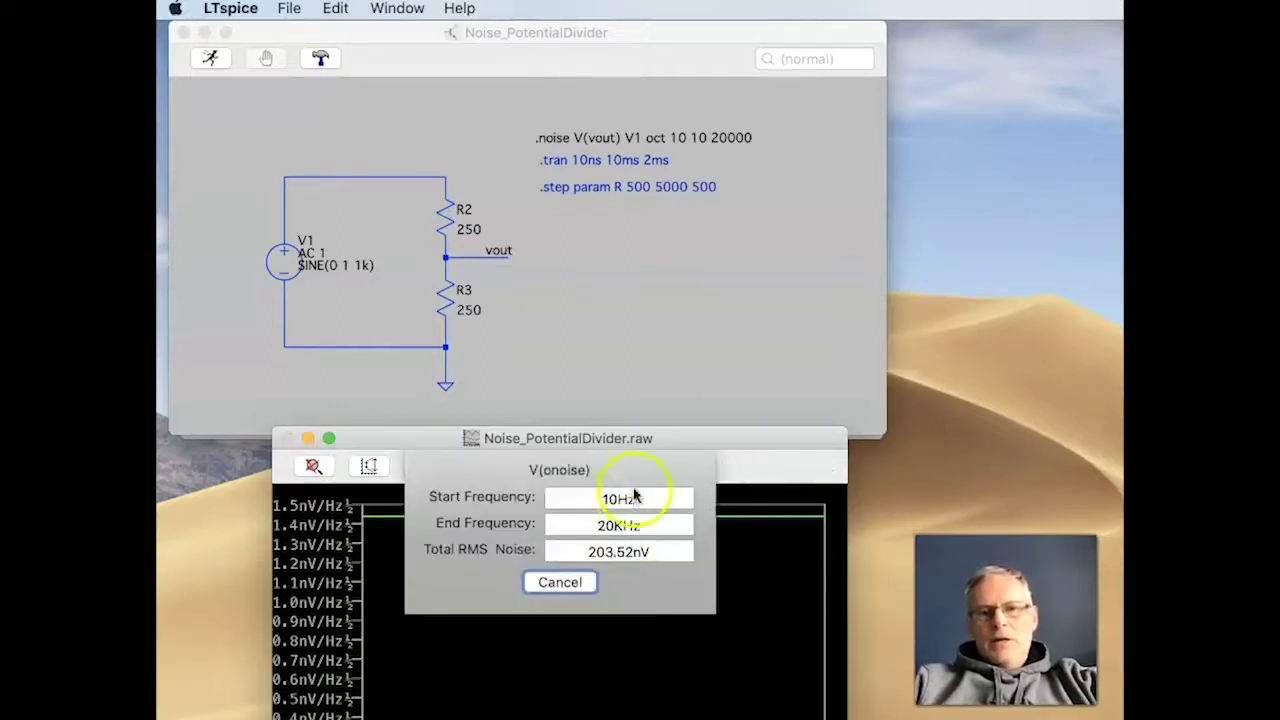
click(578, 583)
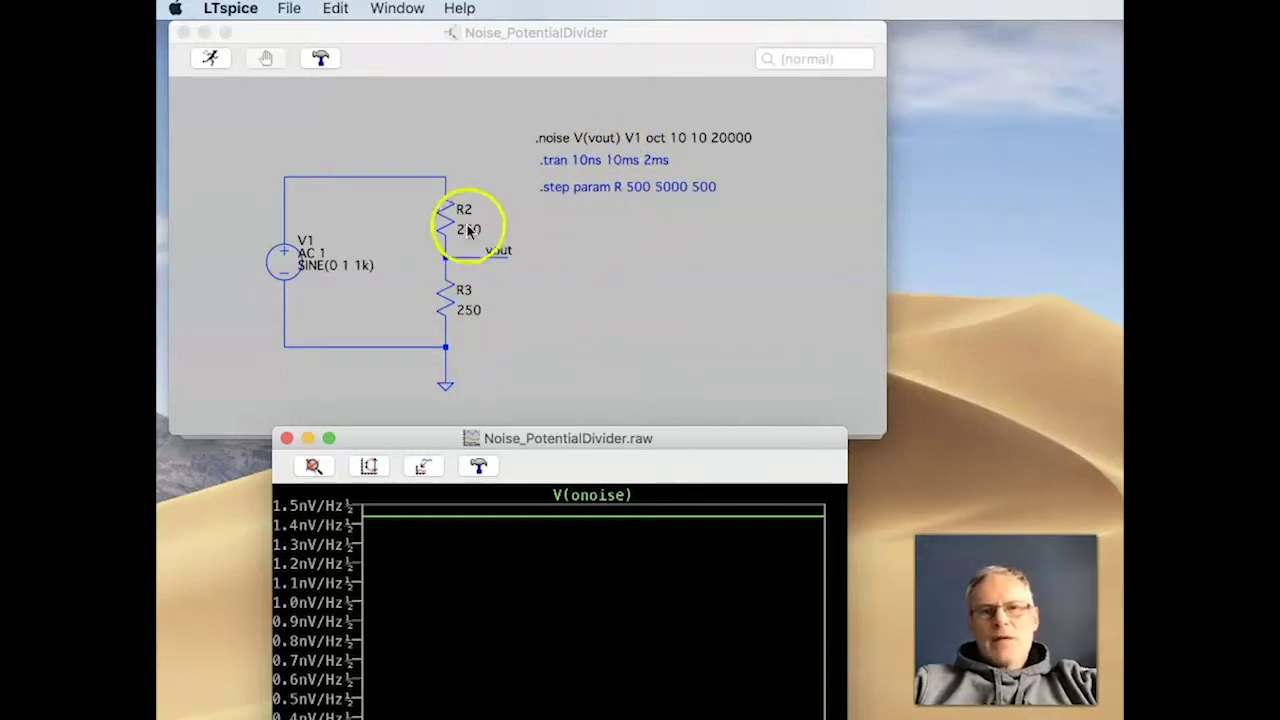
Step: Replace the 250 values of R2 and R3 with the parameter {R}
click(598, 188)
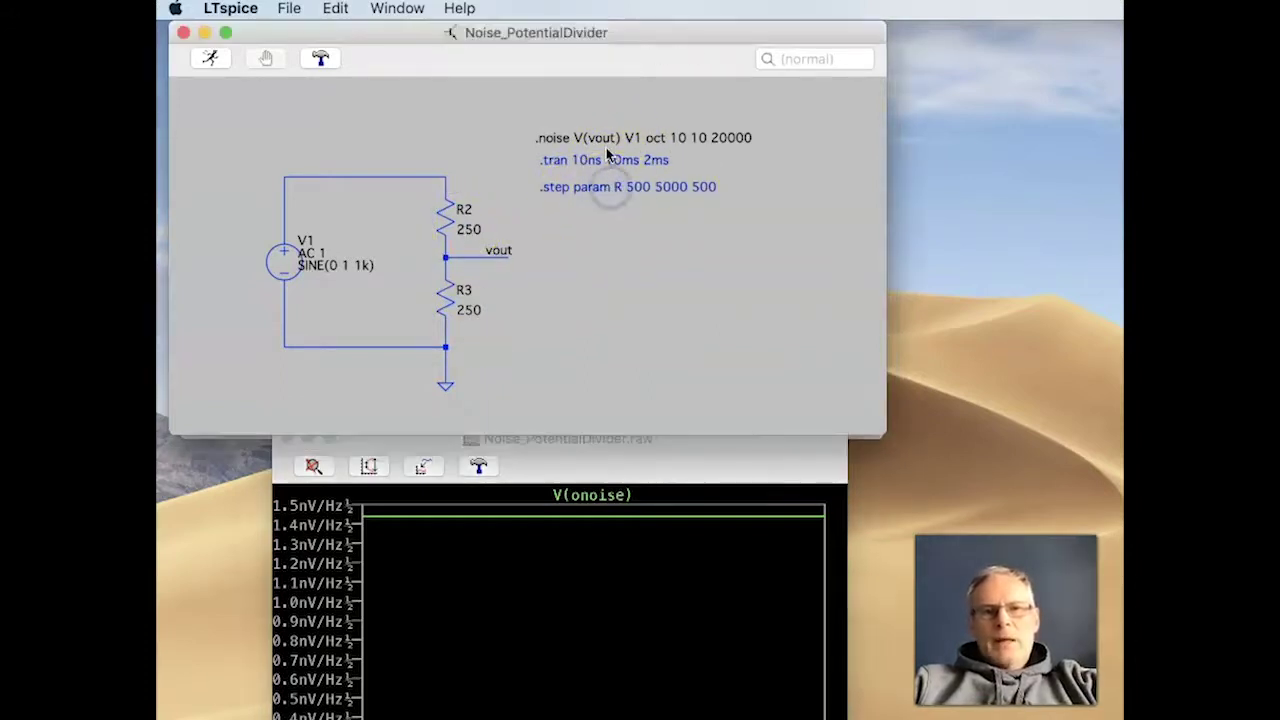
right_click(467, 228)
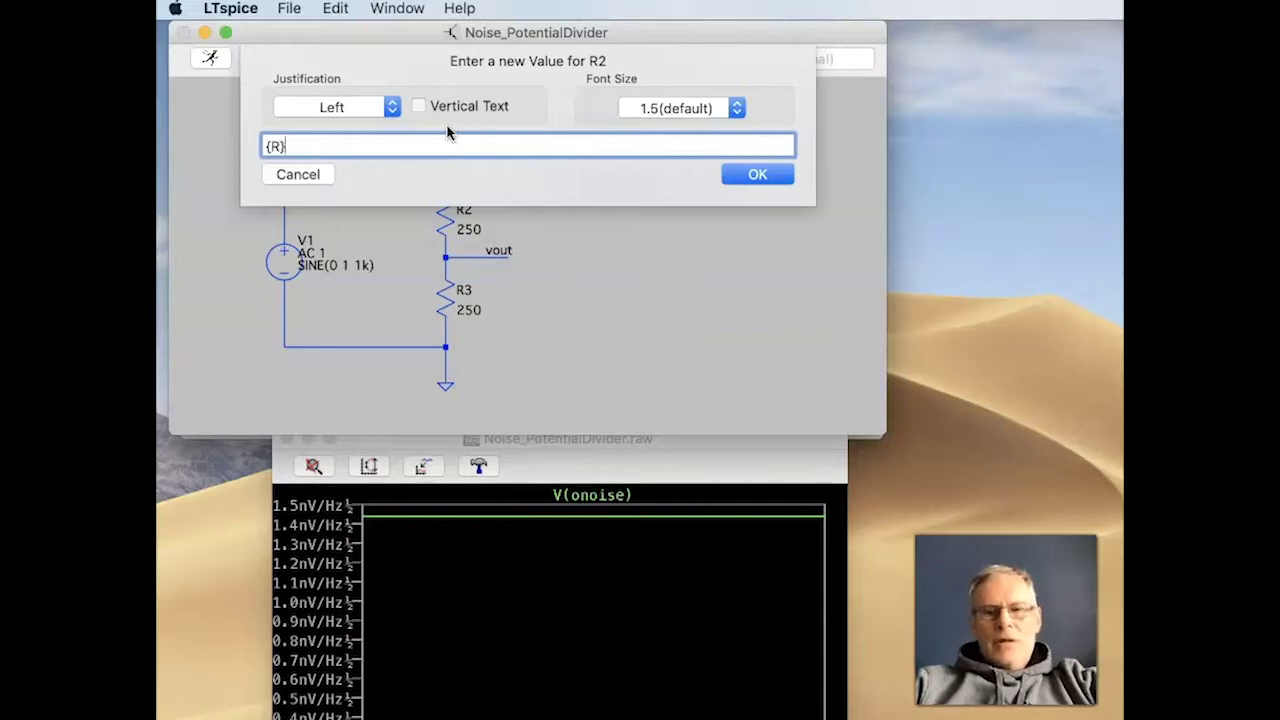
click(752, 172)
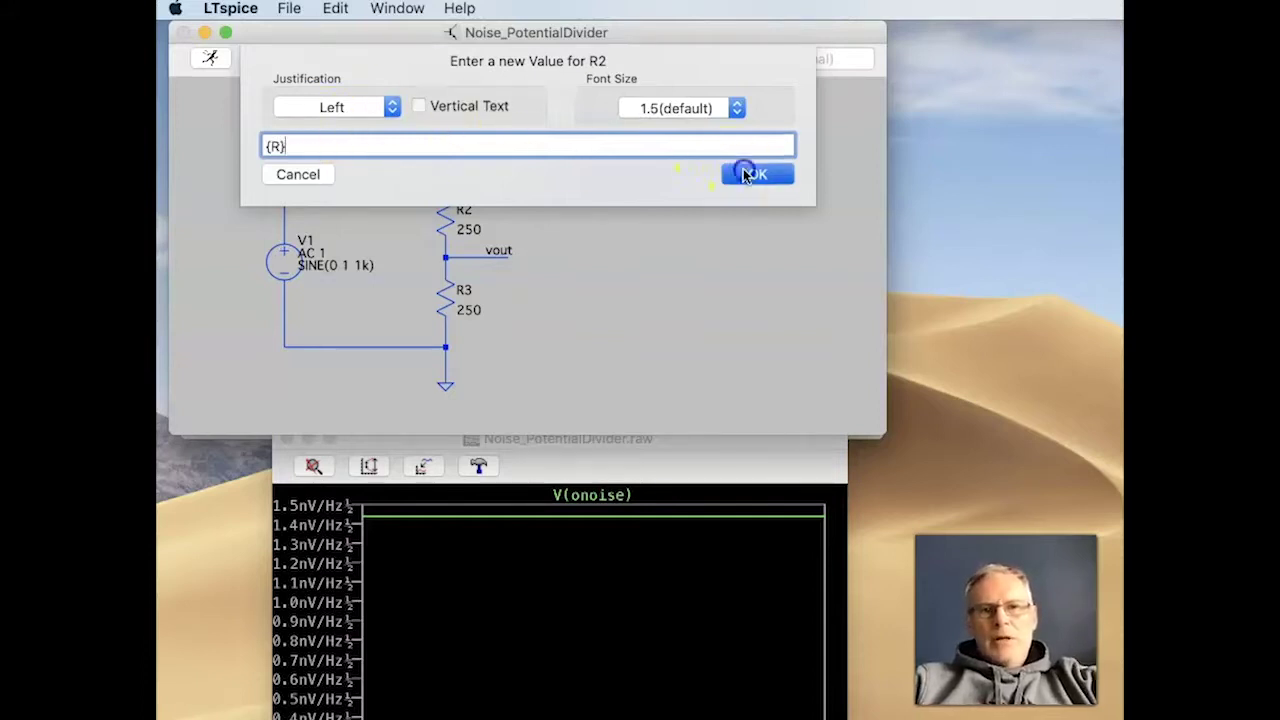
right_click(466, 310)
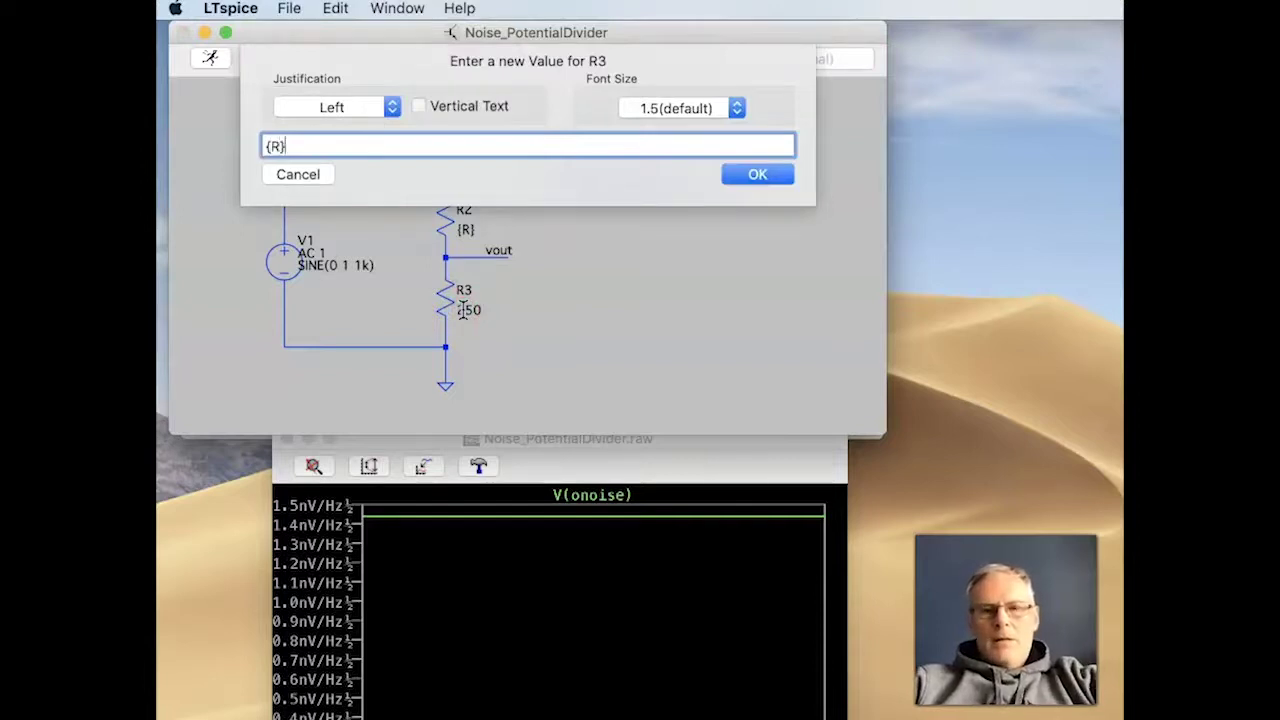
click(766, 172)
click(354, 377)
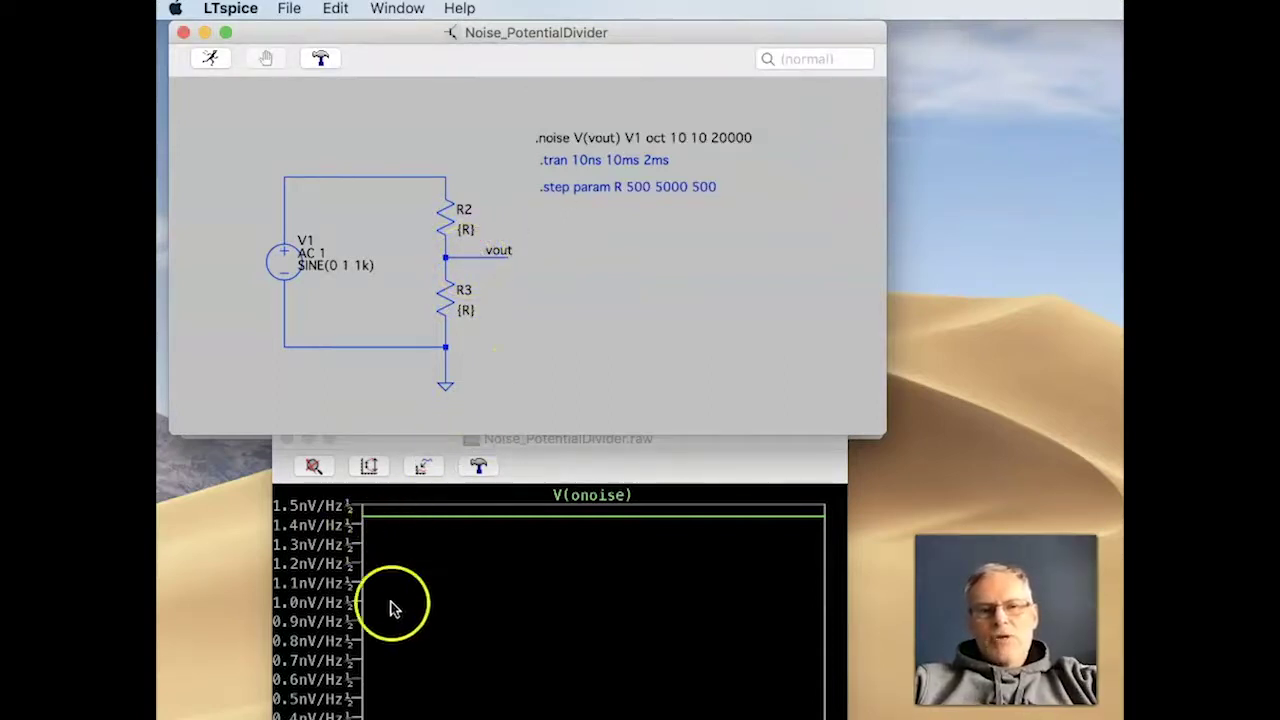
Step: Edit the .step line to sweep R from 250 to 5000 in steps of 250
right_click(588, 188)
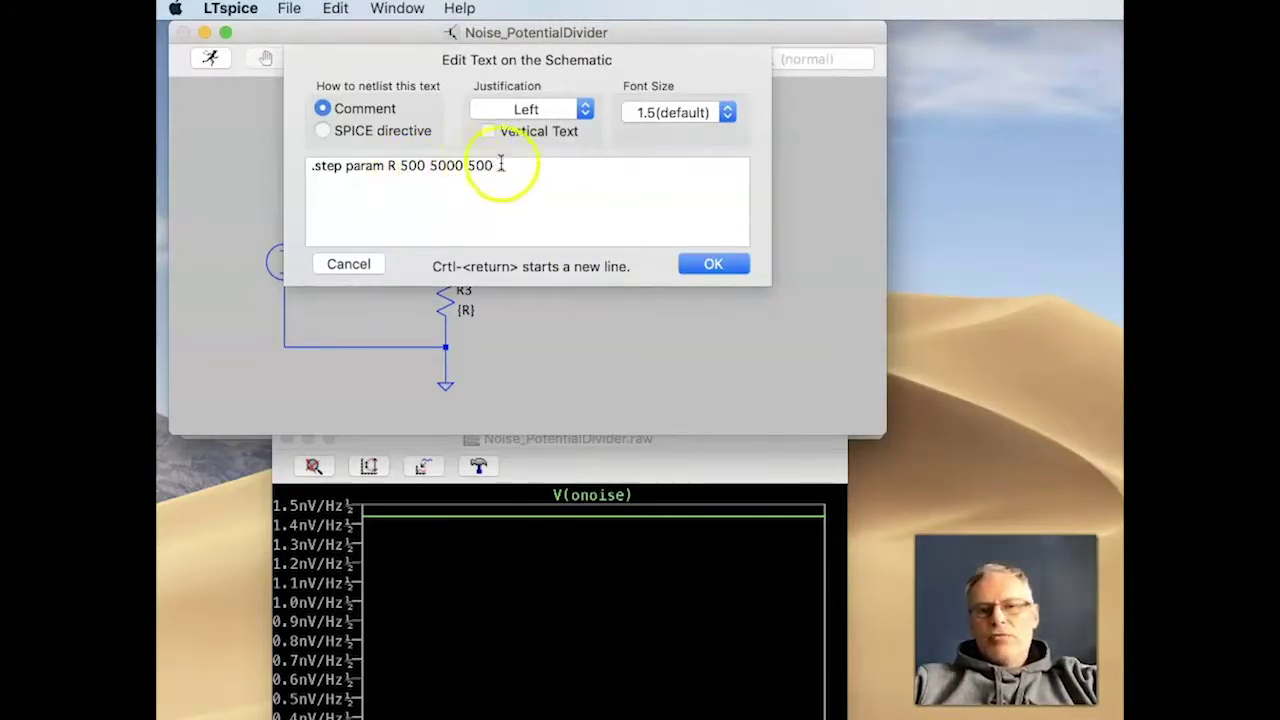
click(412, 165)
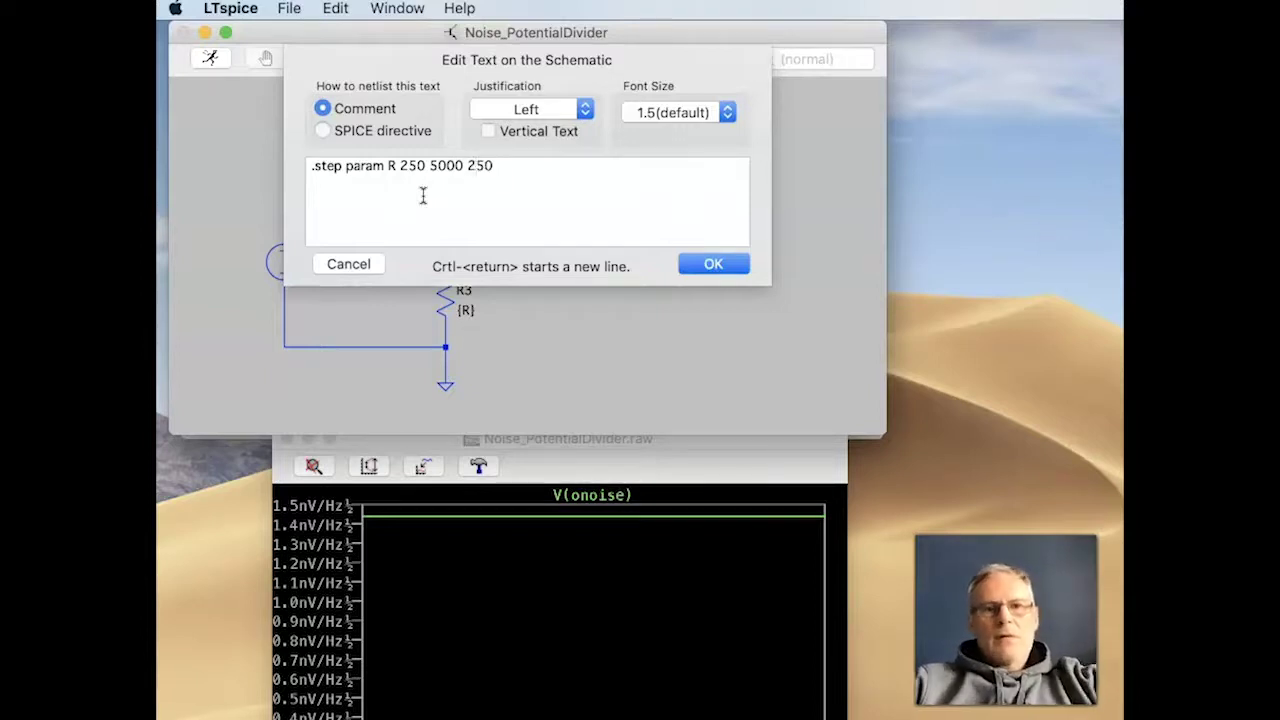
click(712, 262)
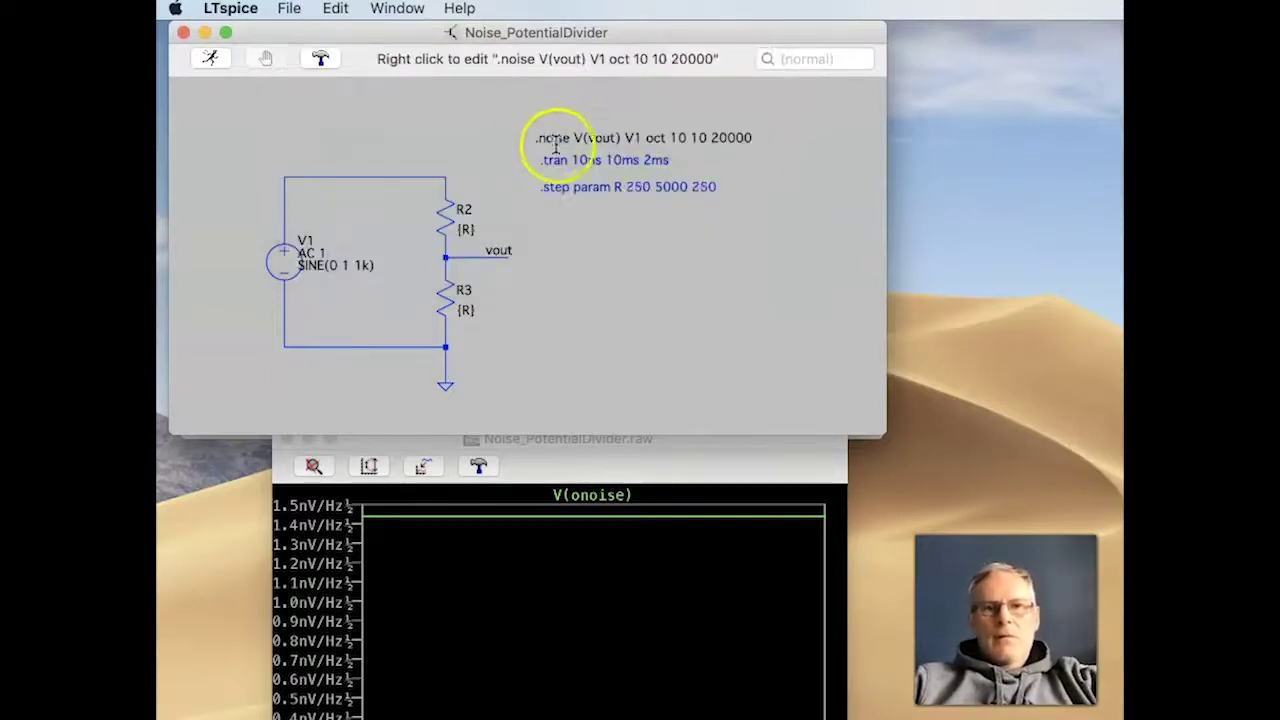
right_click(587, 196)
click(560, 197)
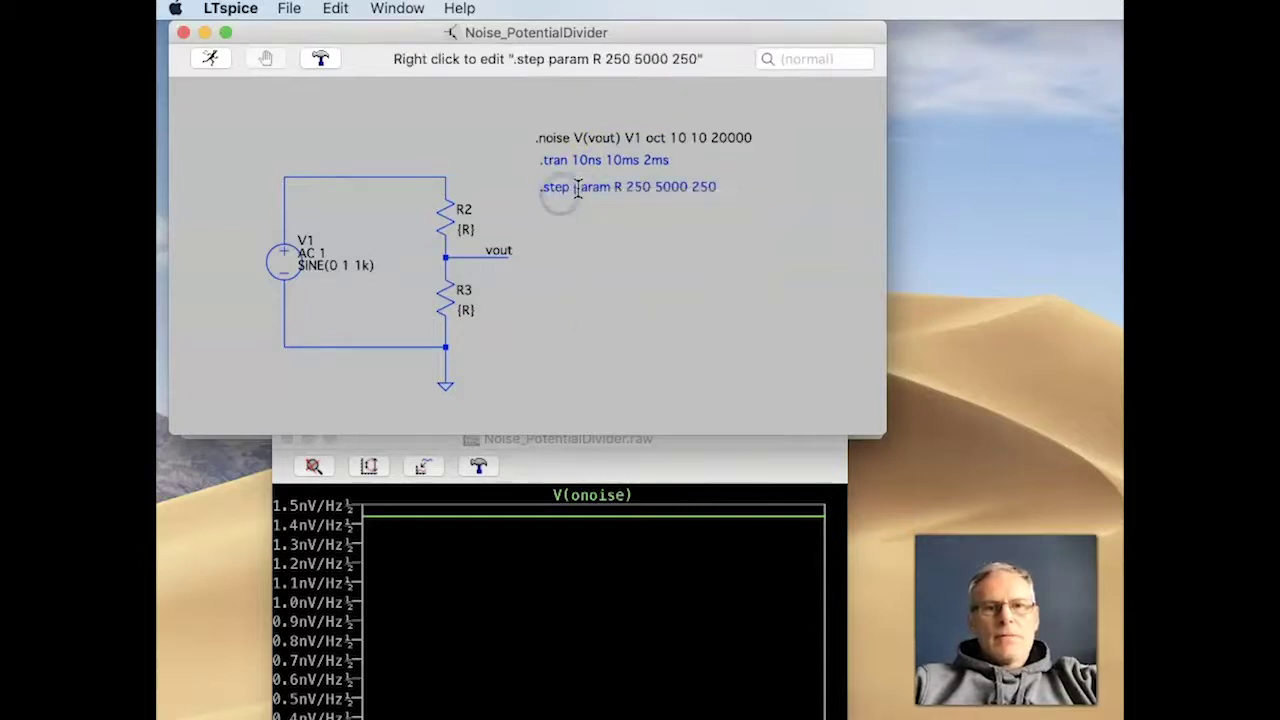
right_click(557, 191)
click(326, 131)
click(700, 263)
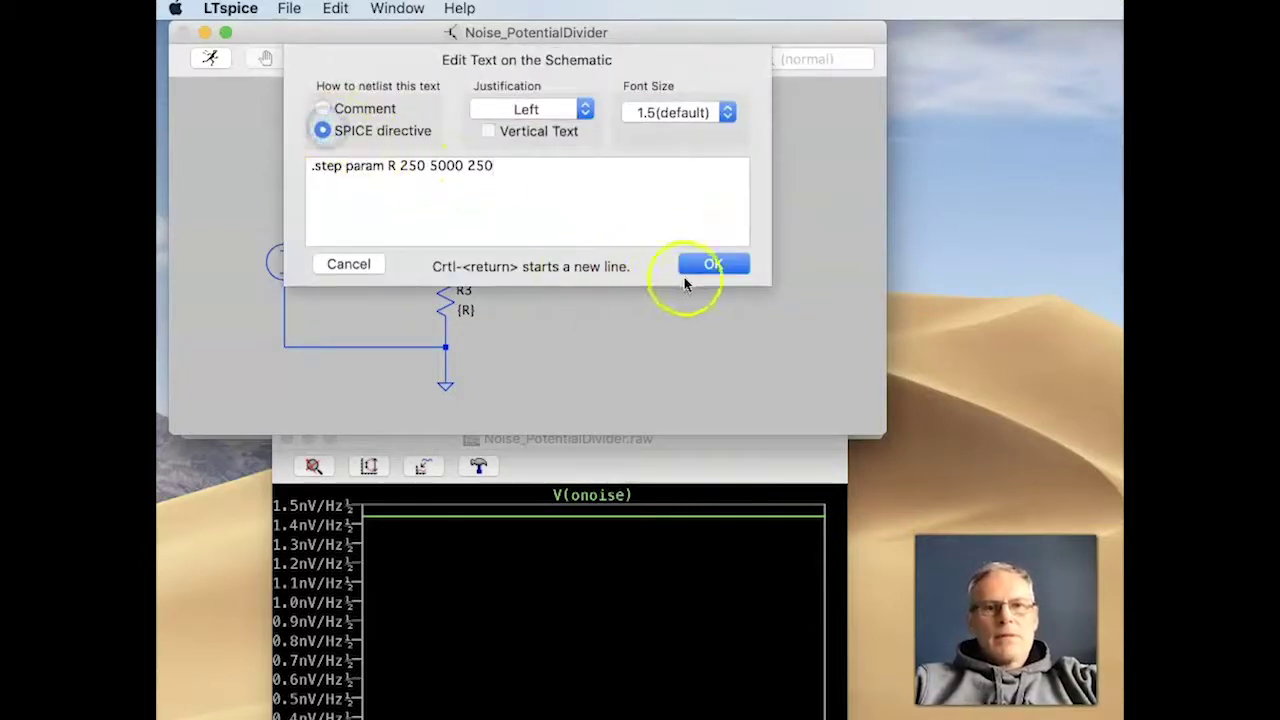
click(212, 62)
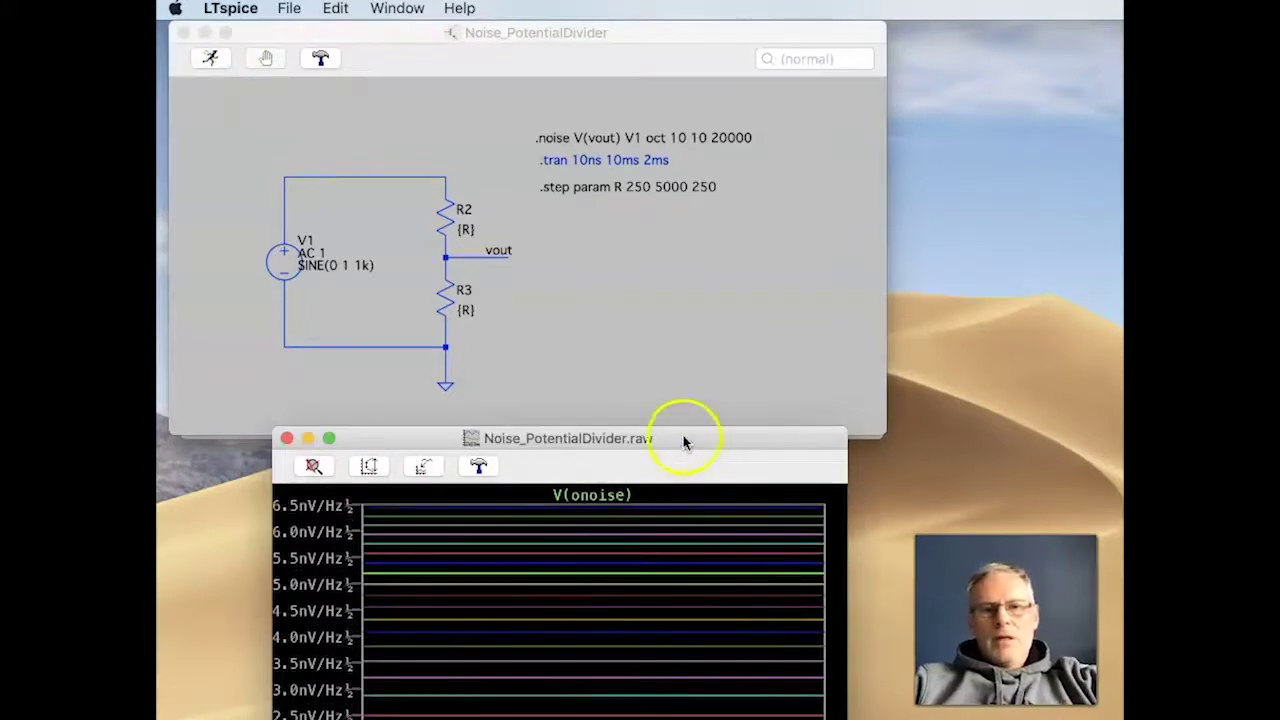
Step: Inspect the stepped V(onoise) noise traces, then close that plot window to reveal the schematic
drag(684, 438, 877, 126)
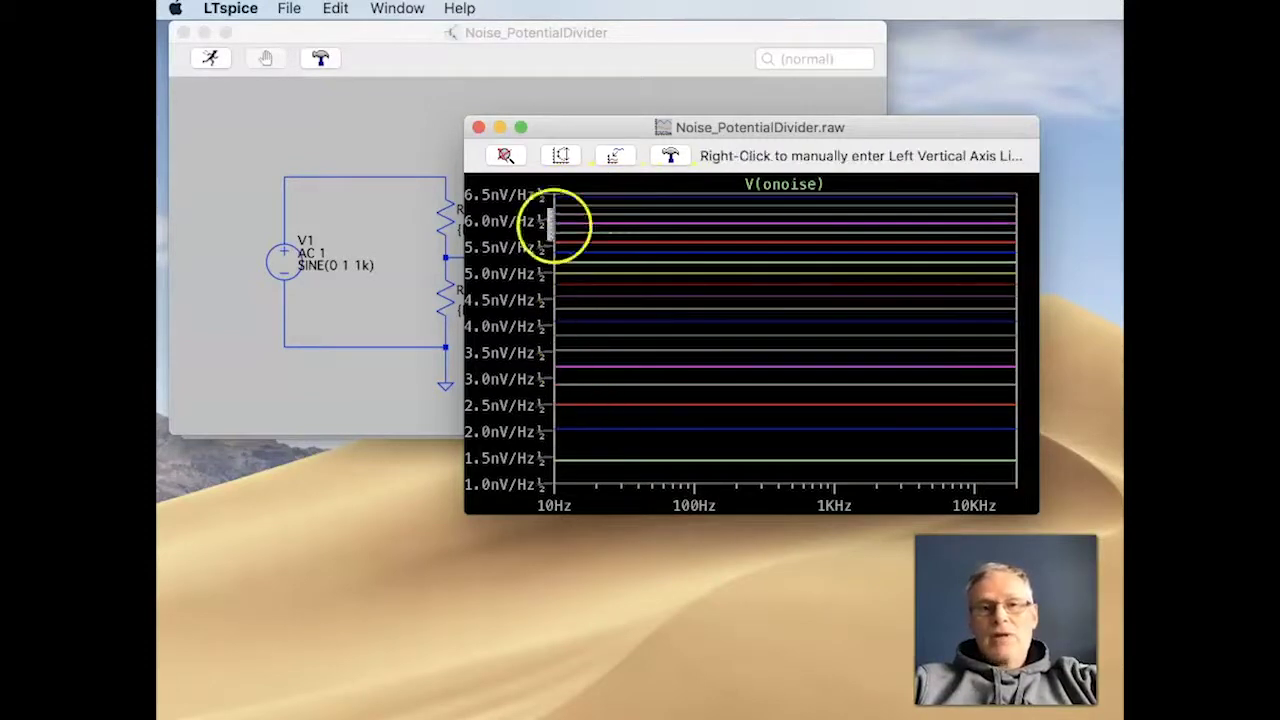
drag(600, 122, 717, 63)
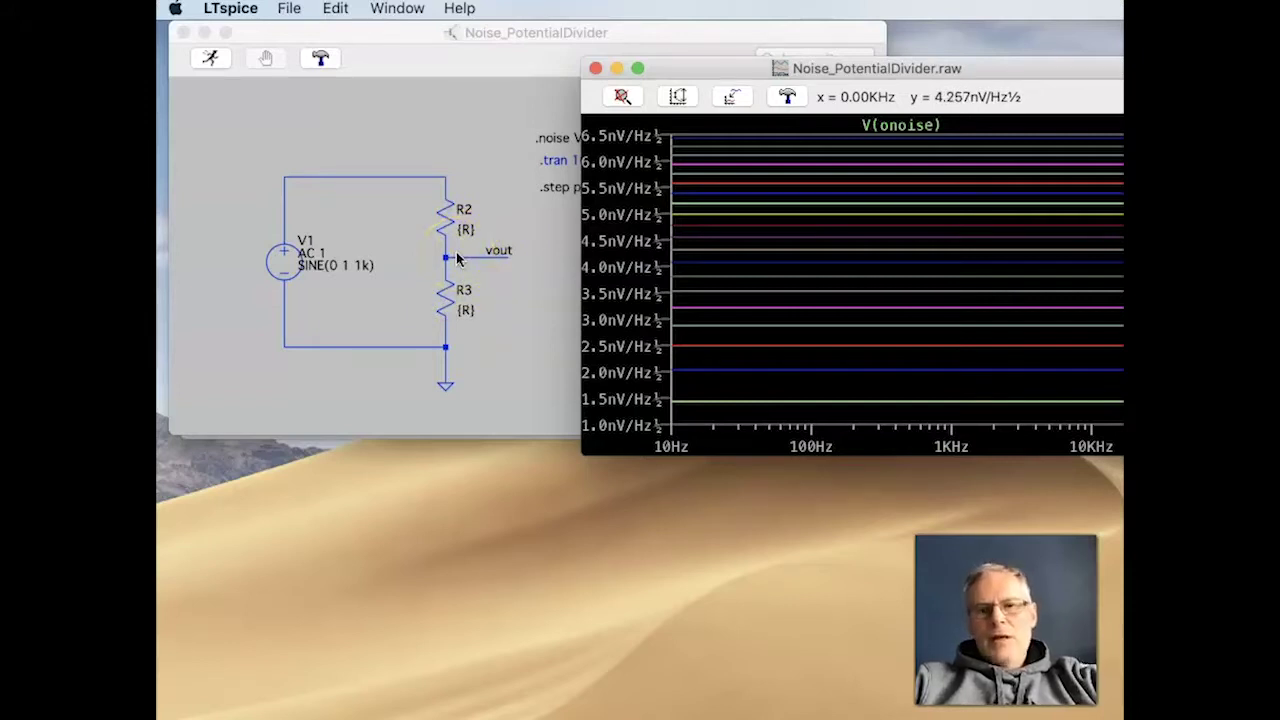
click(595, 68)
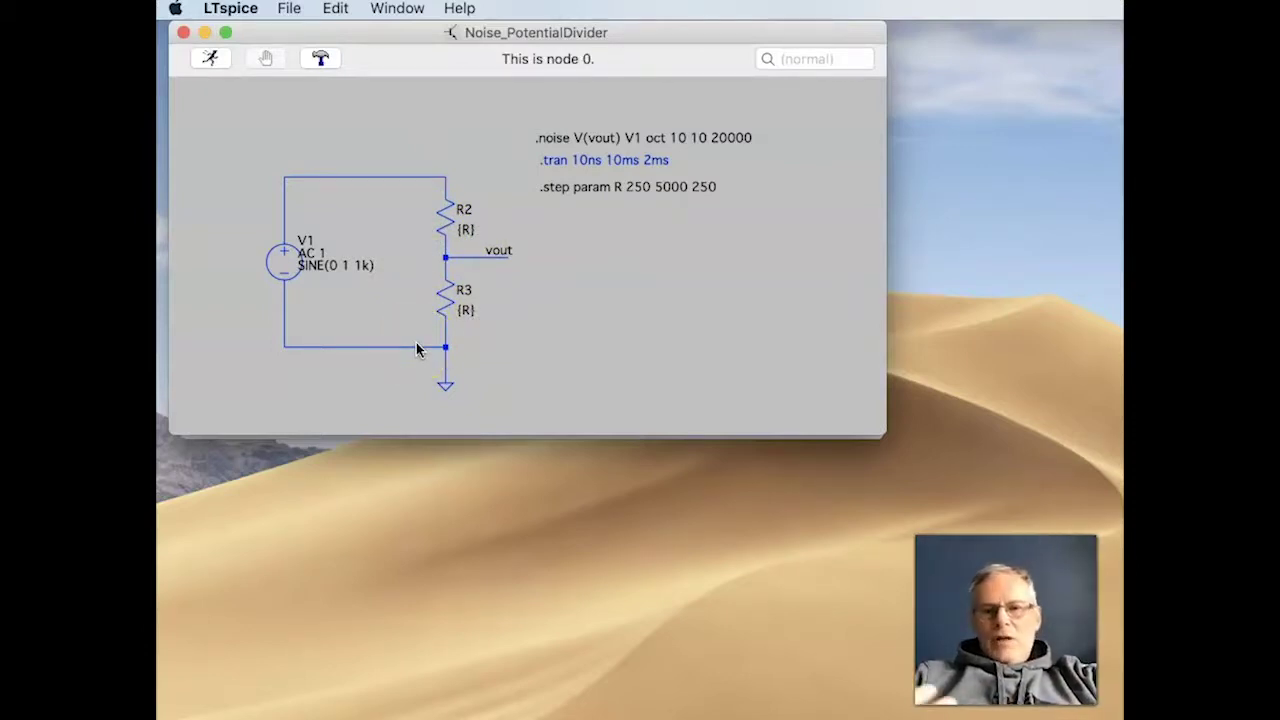
Step: Rerun the 250–5000 stepped noise simulation and plot V(onoise) at the vout node
click(460, 248)
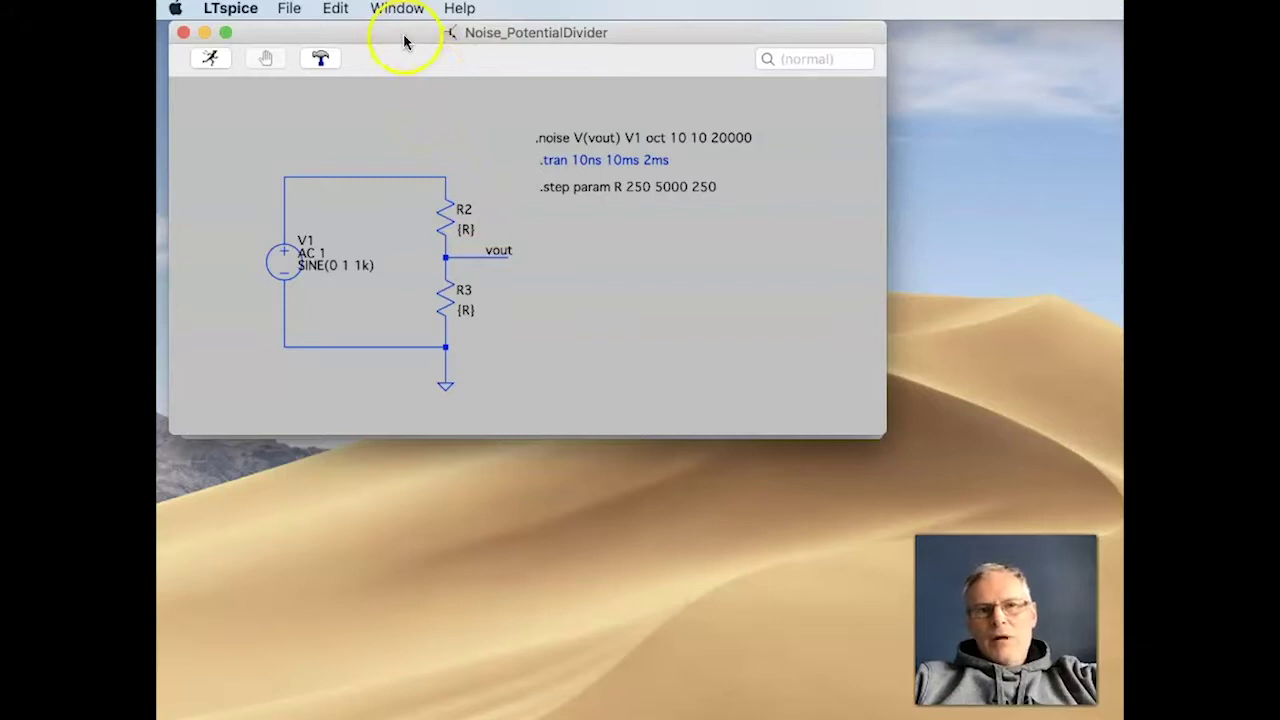
click(210, 58)
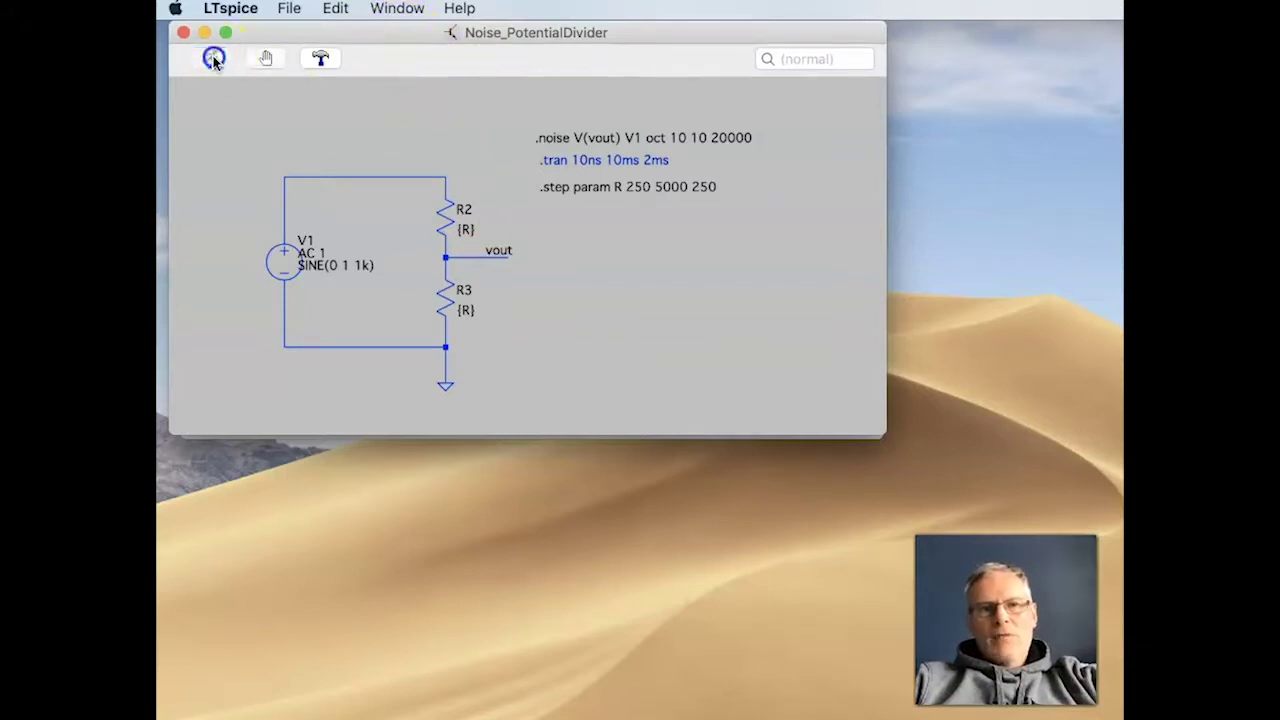
click(445, 256)
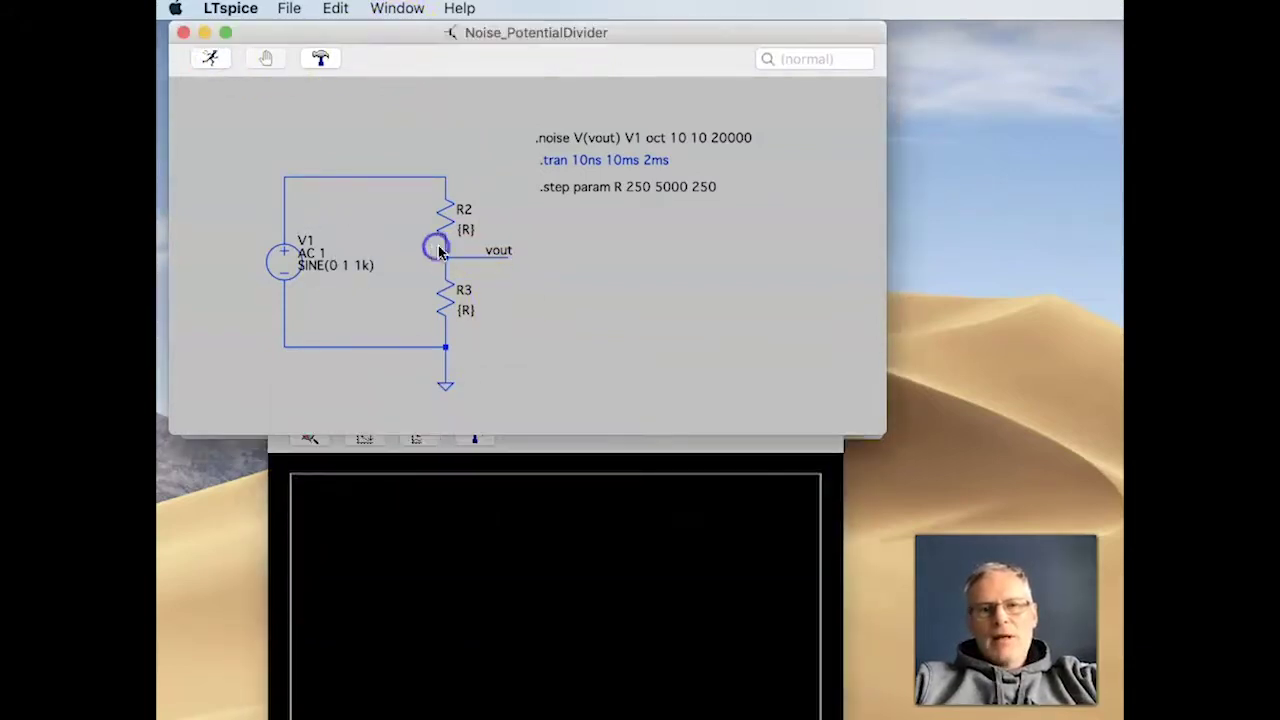
click(445, 256)
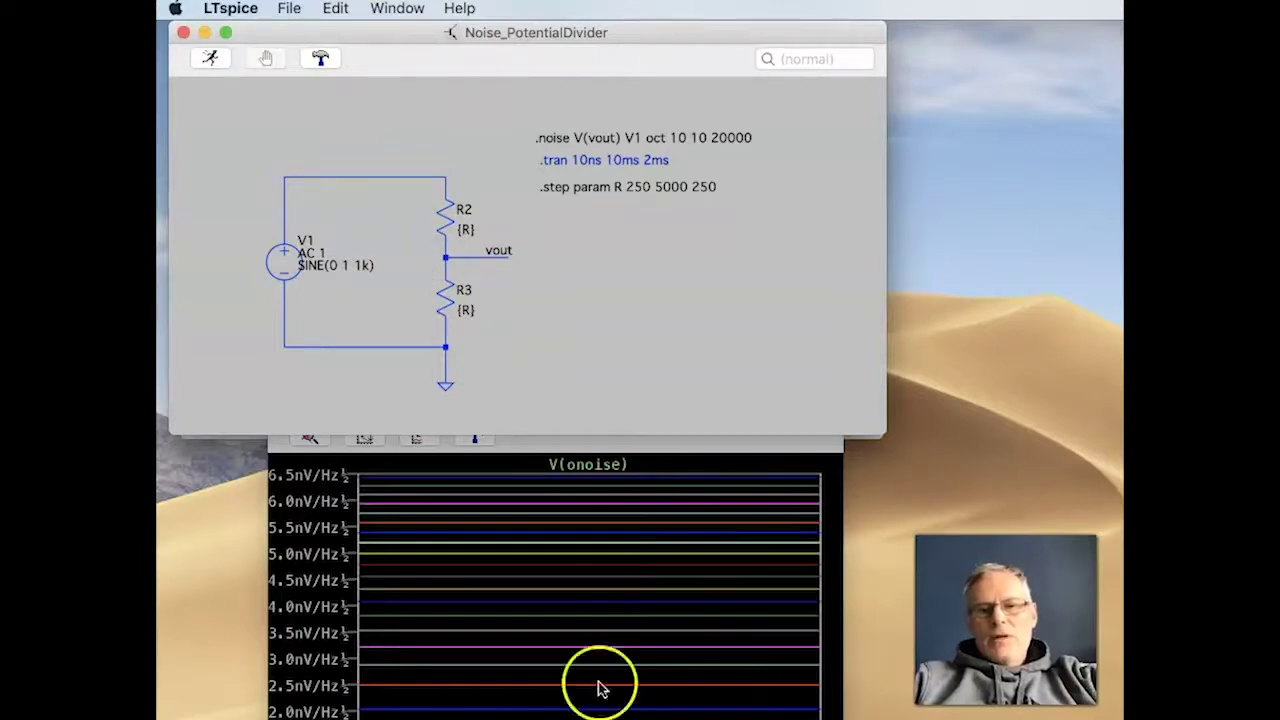